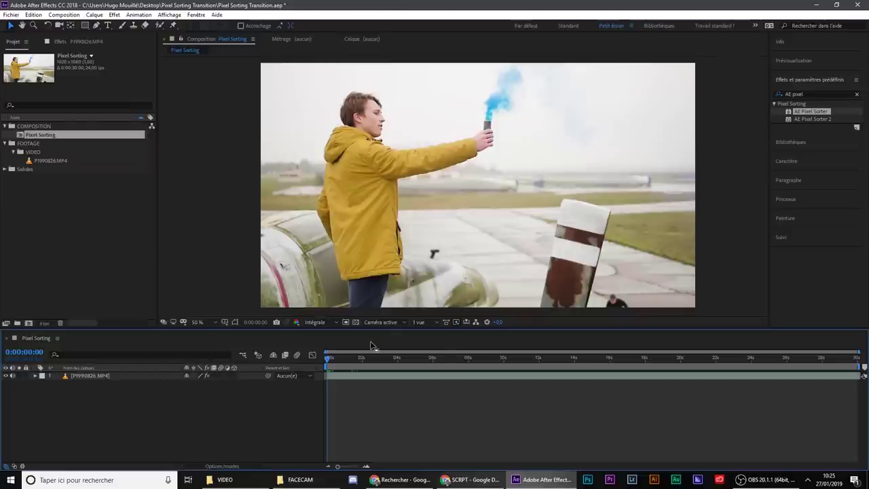
- Select the P1990826.MP4 smoke flare clip and preview it a few times
click(339, 376)
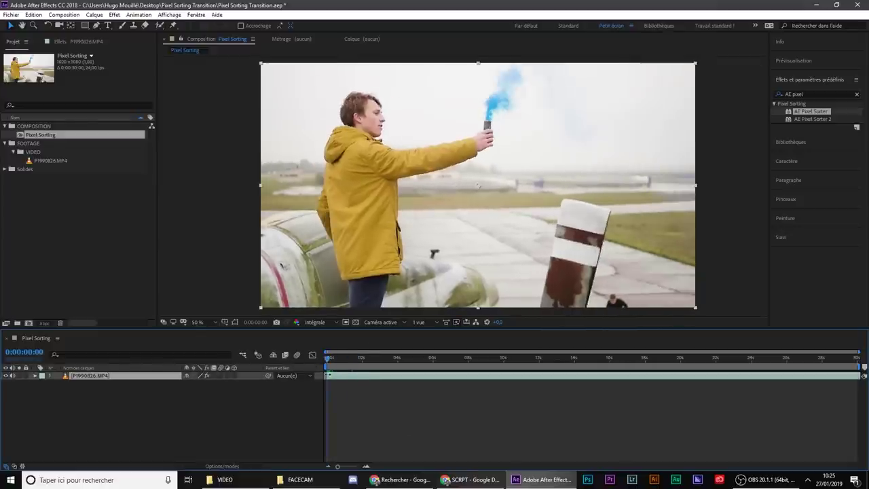
key(space)
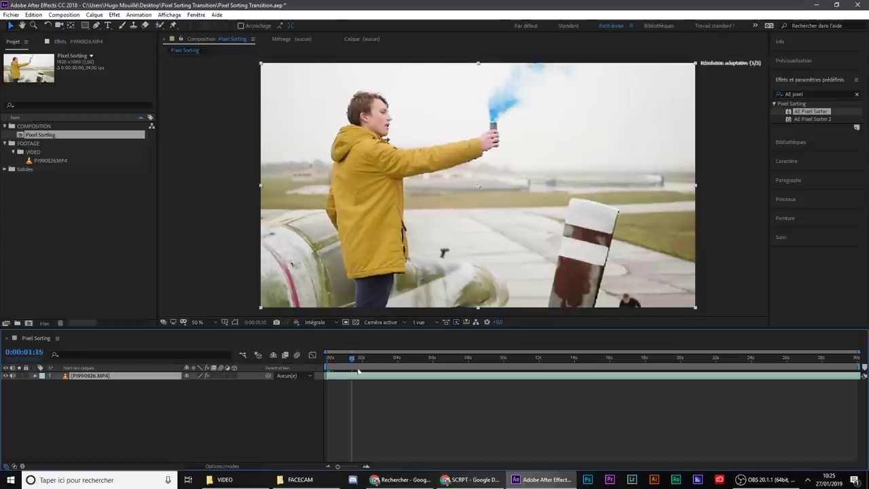
key(space)
key(space)
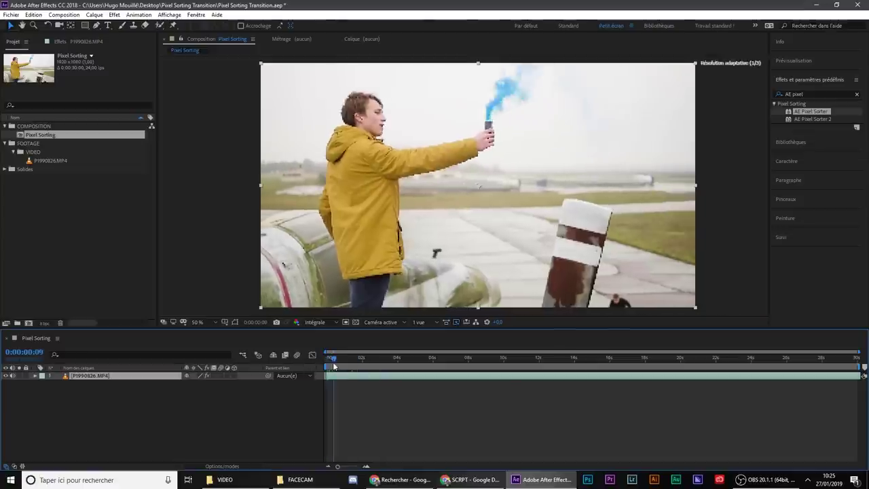
key(space)
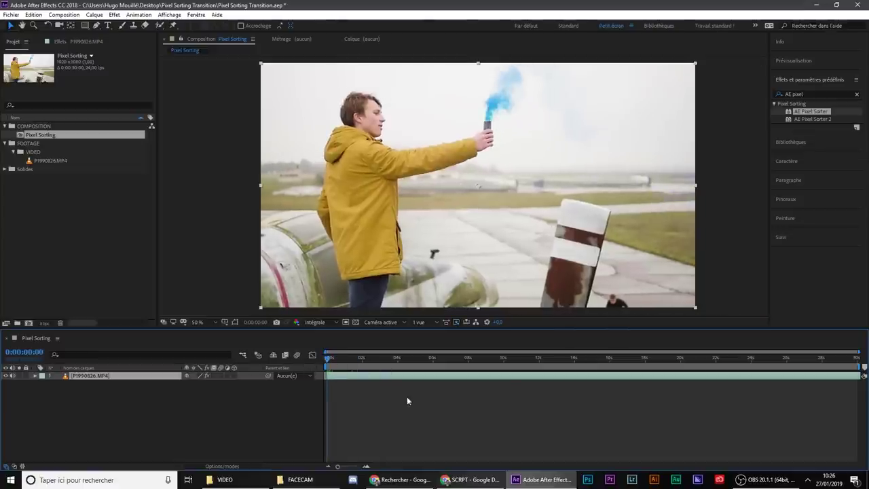
key(space)
key(space)
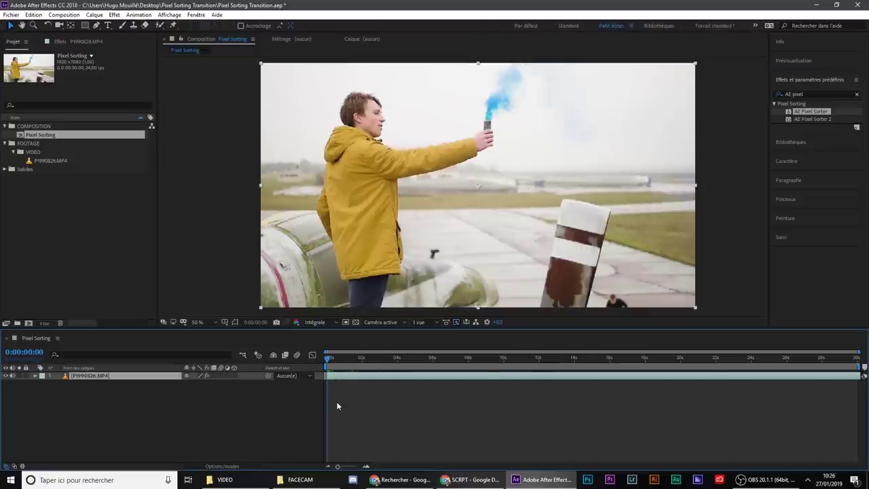
- Create a new adjustment layer (Calque d'effets) named 'Pixel Sorting Transition' above the clip
right_click(337, 401)
mouse_move(421, 303)
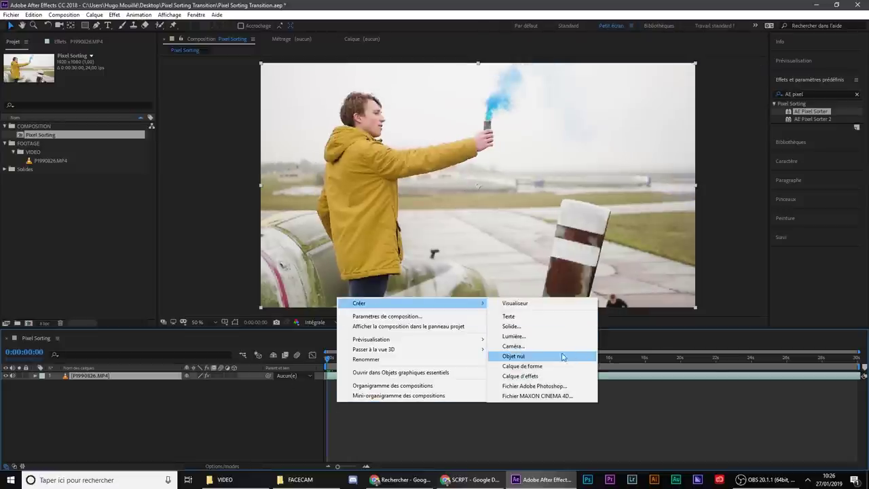
click(541, 375)
text(Pixel Sorti)
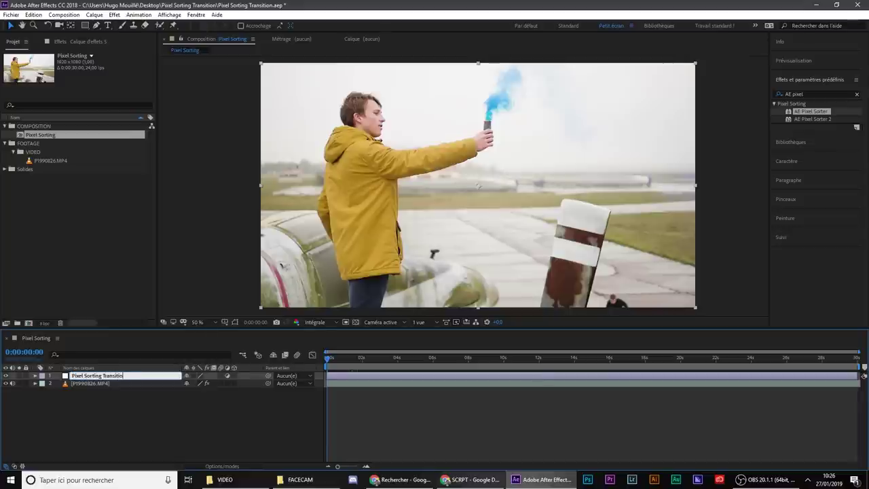
text(ng Transitio)
key(Return)
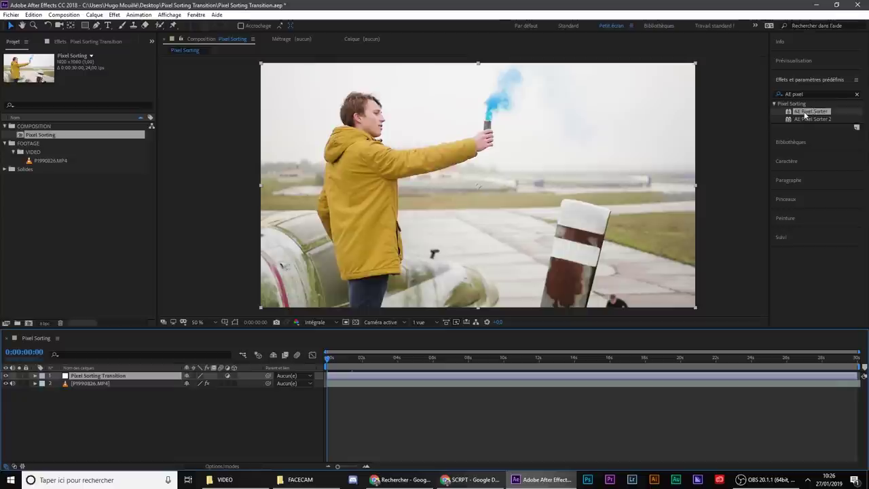
- Apply AE Pixel Sorter to the adjustment layer and zoom in on the blue smoke
mouse_move(804, 116)
mouse_down()
mouse_move(360, 388)
mouse_move(348, 378)
mouse_up()
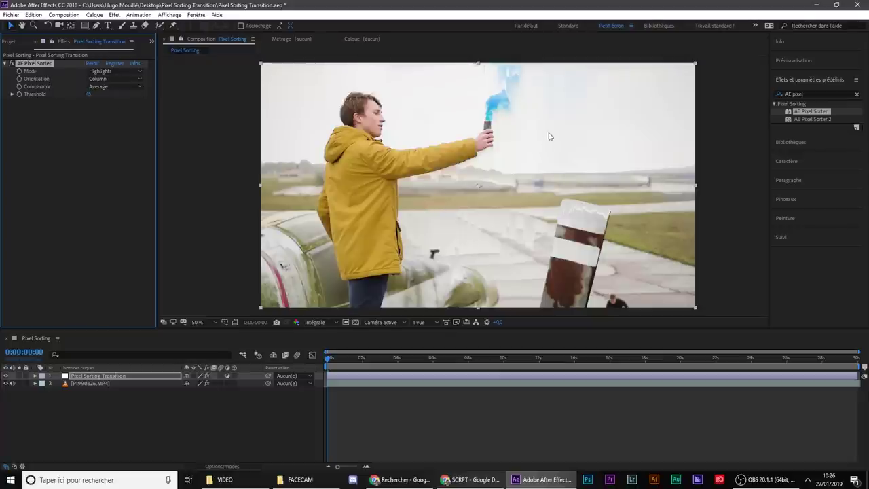
scroll(550, 137, up, 1)
scroll(545, 161, up, 3)
drag(518, 193, 474, 163)
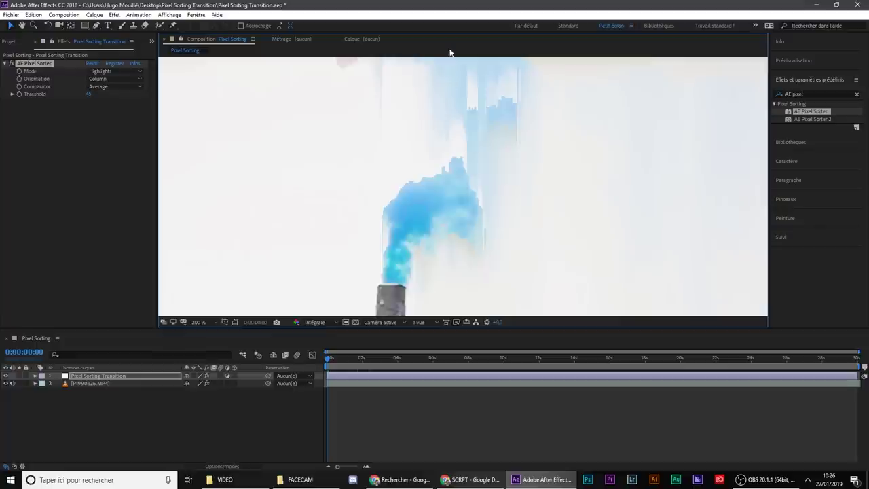
- Set the pixel sorter's Orientation to Row instead of Column
click(135, 80)
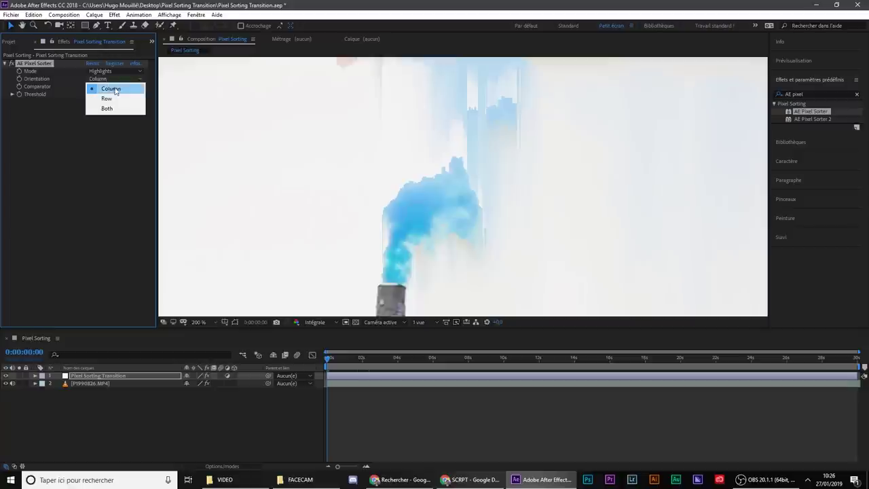
click(107, 99)
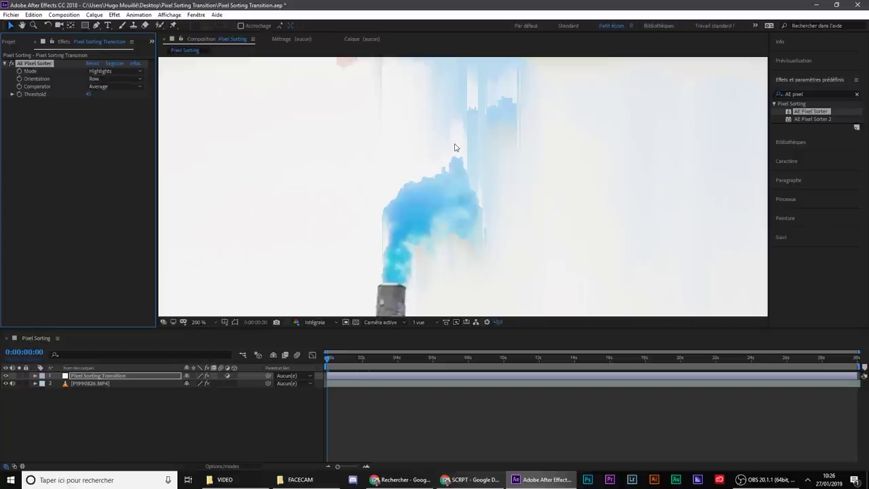
scroll(454, 146, down, 2)
scroll(503, 194, down, 2)
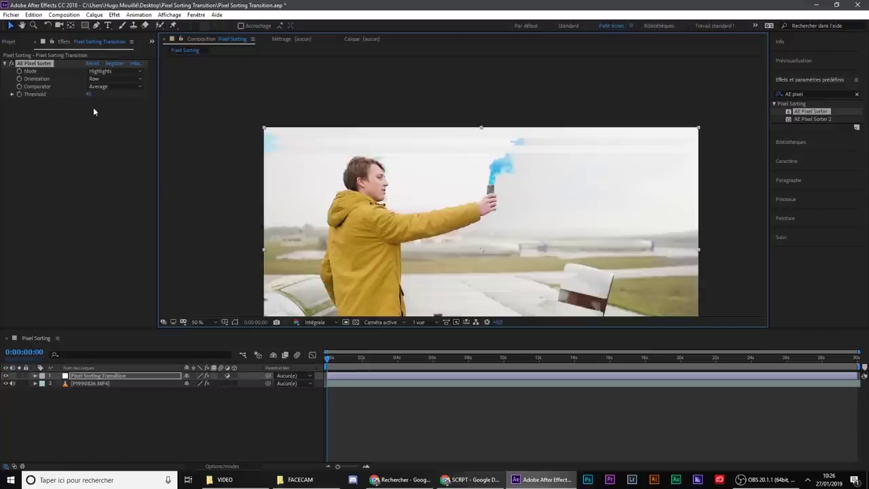
- Scrub the pixel sorter Threshold from 45 up to 255, then settle it at 155
drag(89, 94, 184, 93)
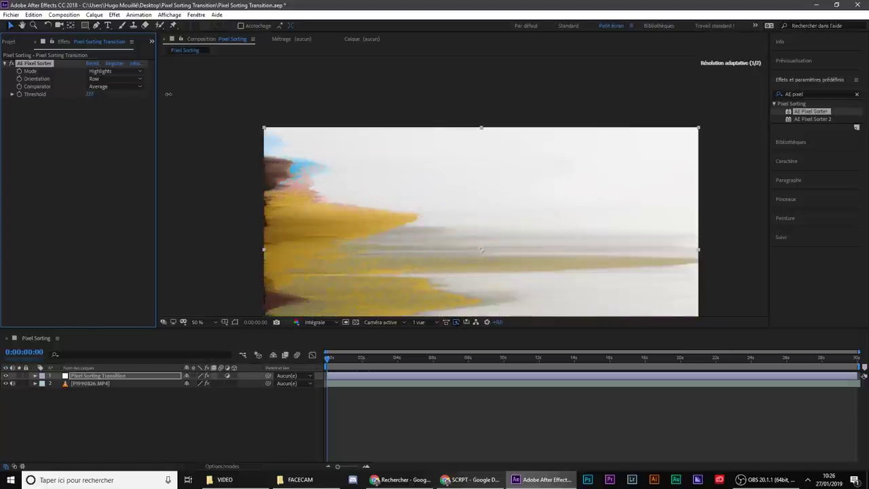
drag(423, 195, 421, 144)
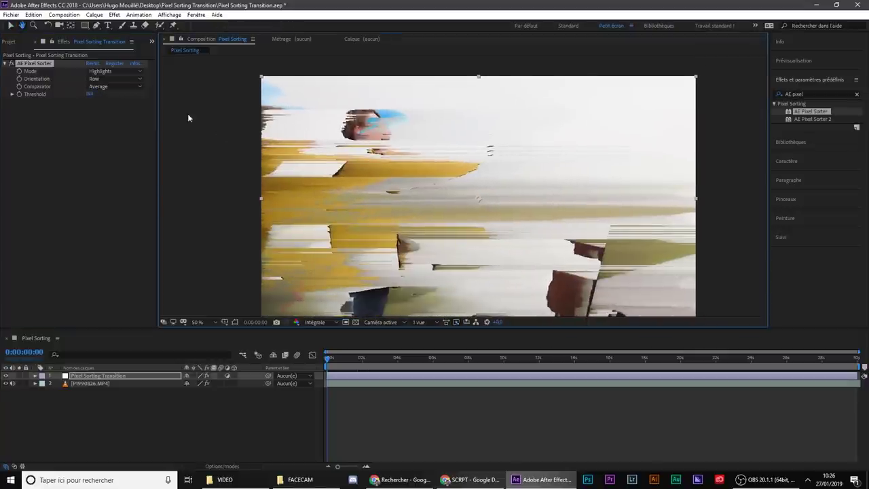
drag(90, 96, 305, 95)
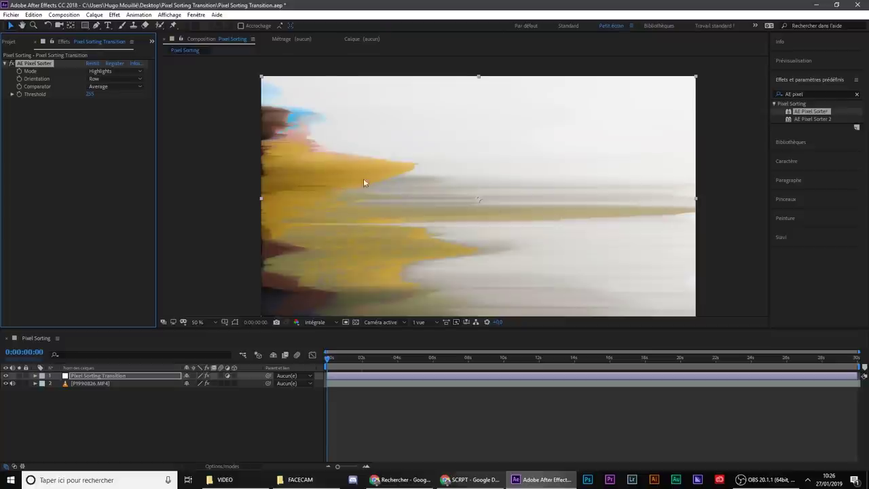
drag(383, 193, 385, 175)
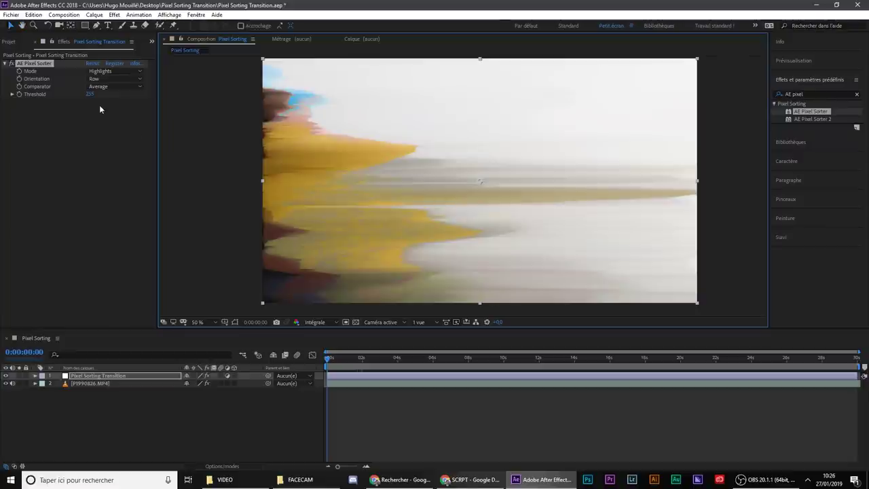
drag(90, 95, 58, 99)
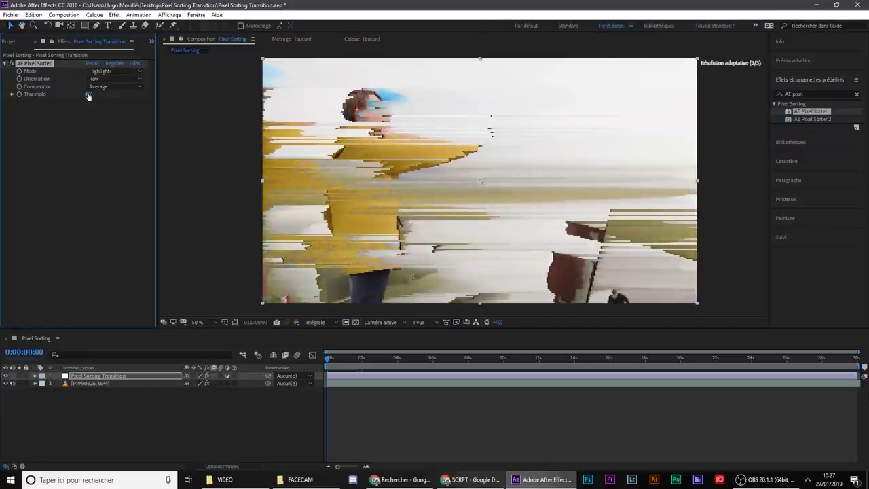
click(88, 95)
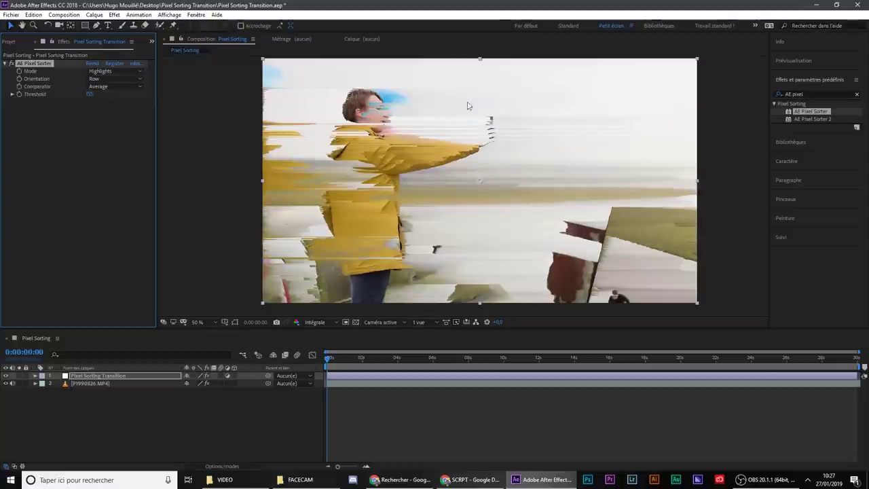
scroll(436, 112, down, 1)
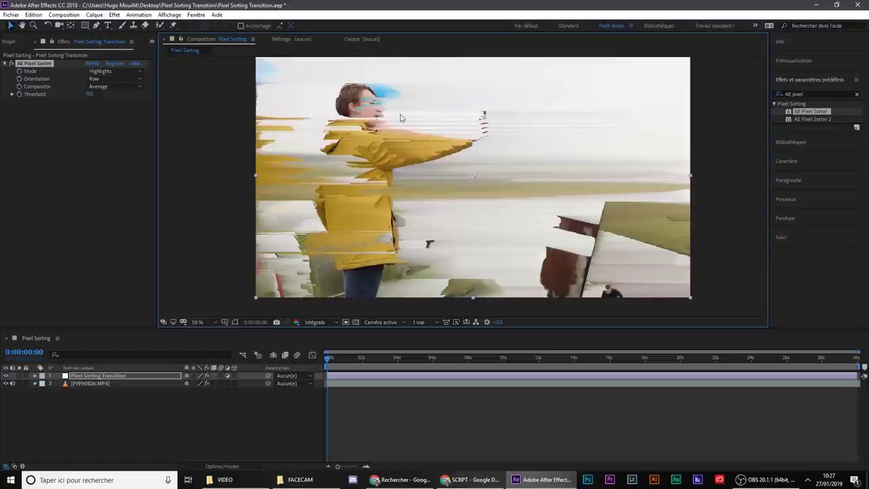
click(53, 72)
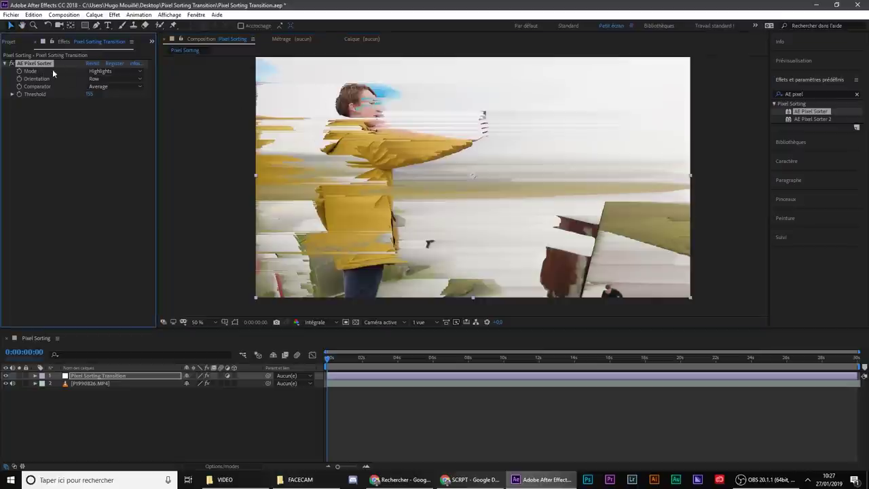
click(98, 74)
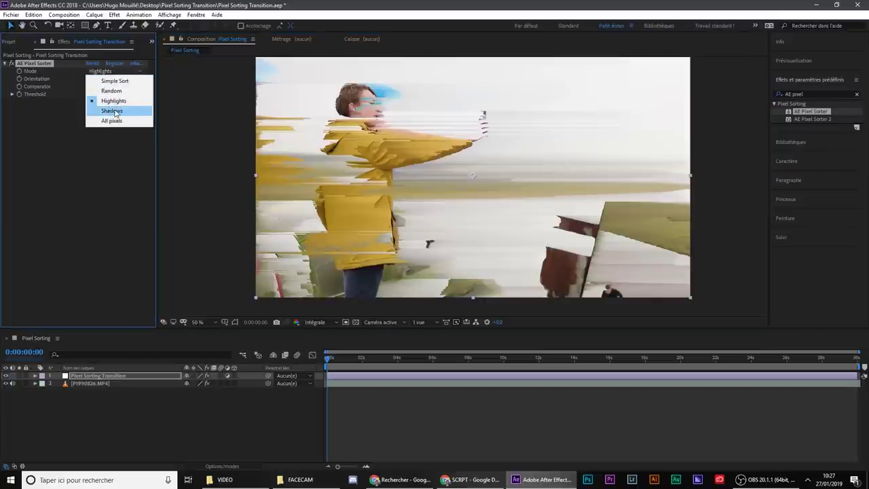
click(107, 110)
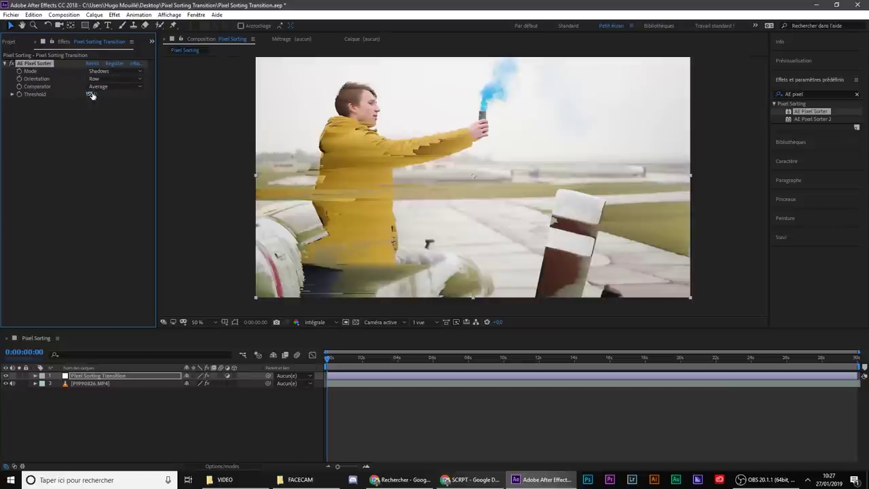
drag(91, 95, 154, 96)
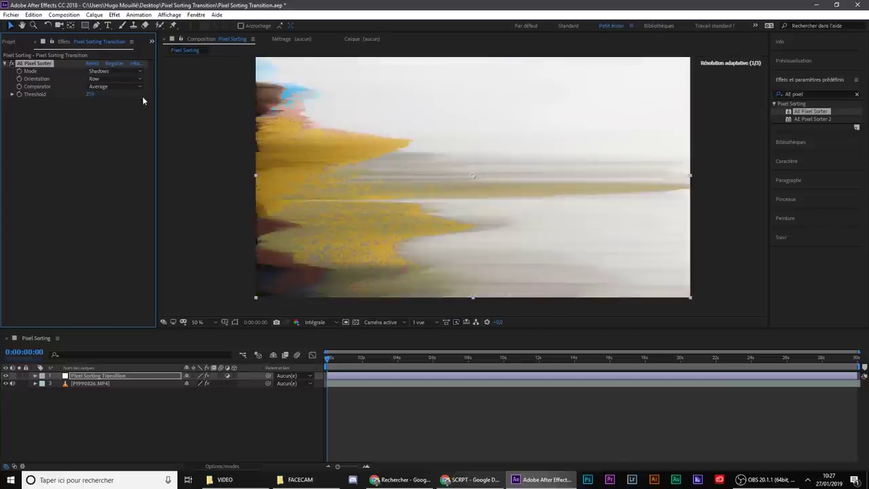
drag(87, 95, 64, 97)
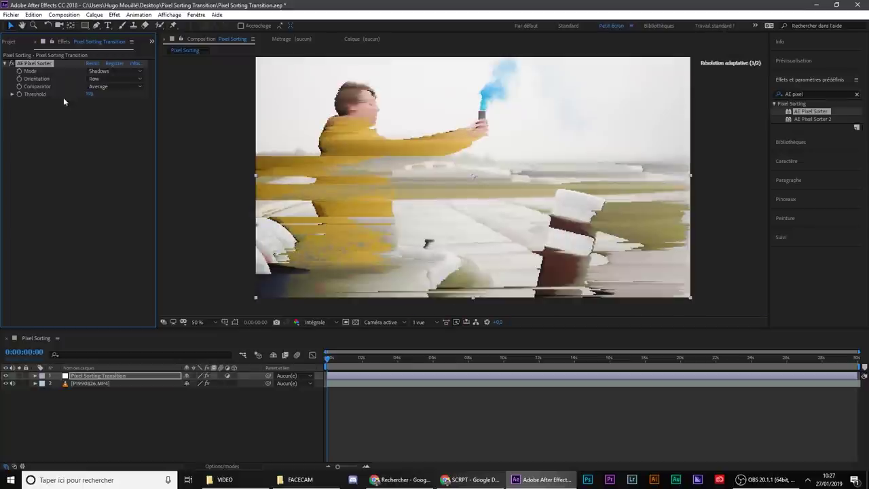
click(106, 71)
click(114, 109)
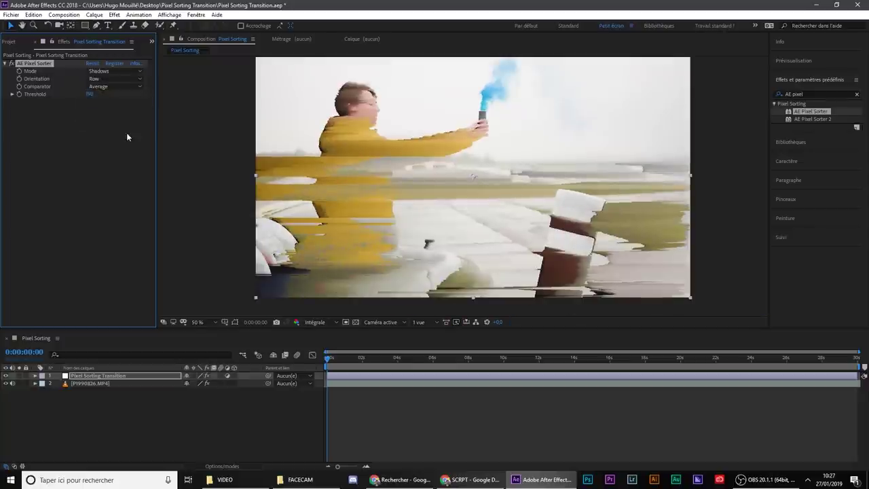
key(ctrl+z)
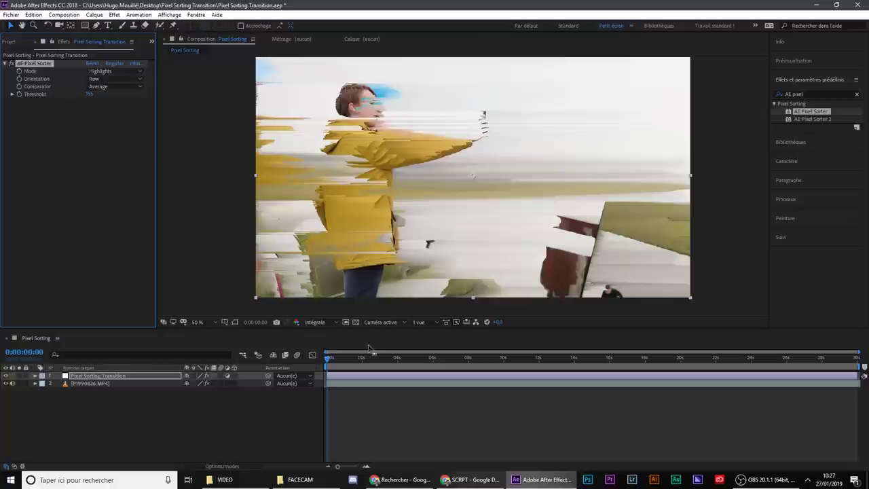
click(329, 371)
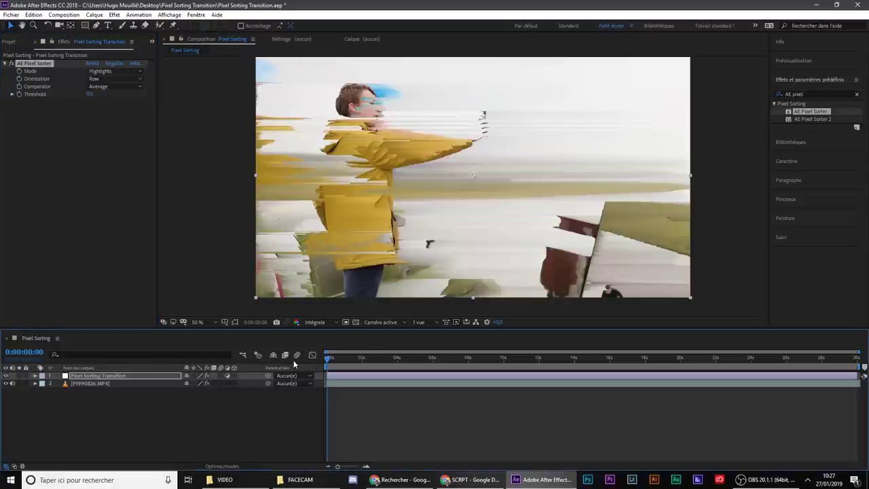
click(98, 380)
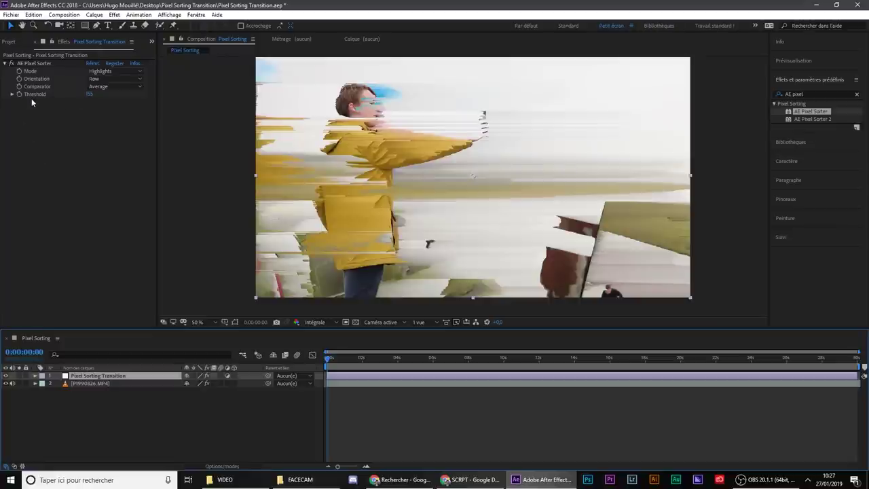
- Keyframe the pixel sort Threshold to 0 at 0:00:01:21
click(21, 95)
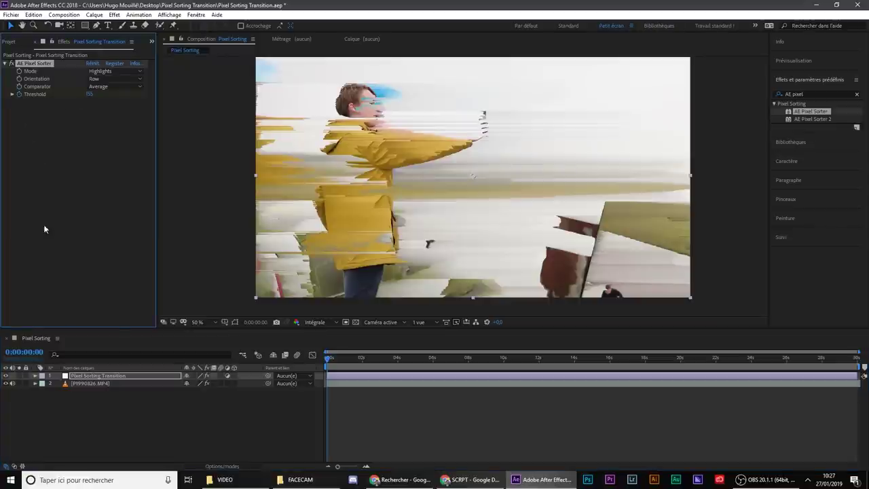
key(u)
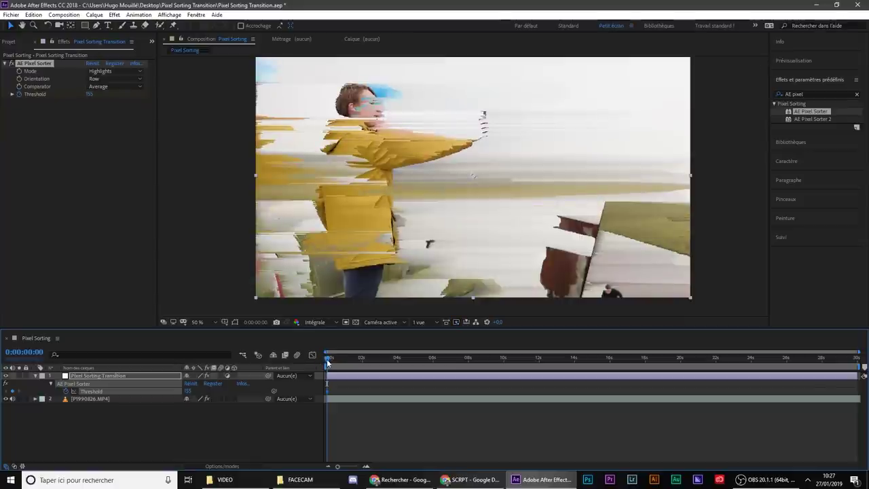
drag(327, 360, 361, 358)
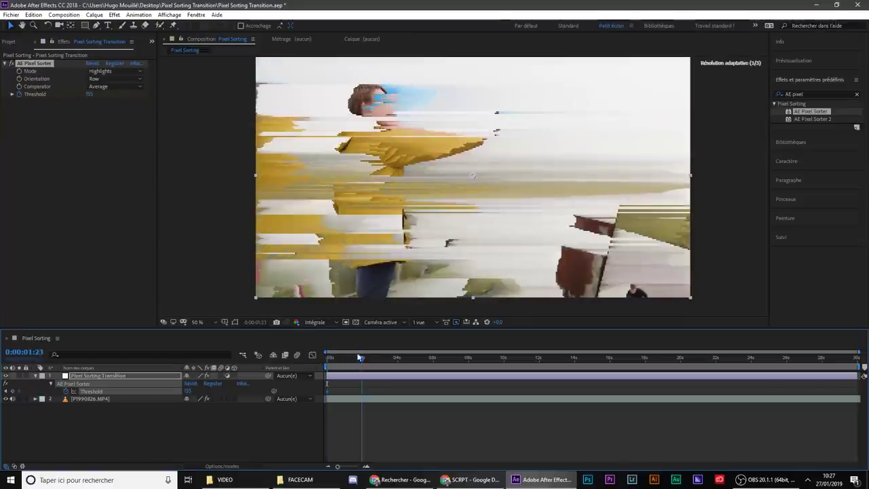
click(89, 94)
text(0)
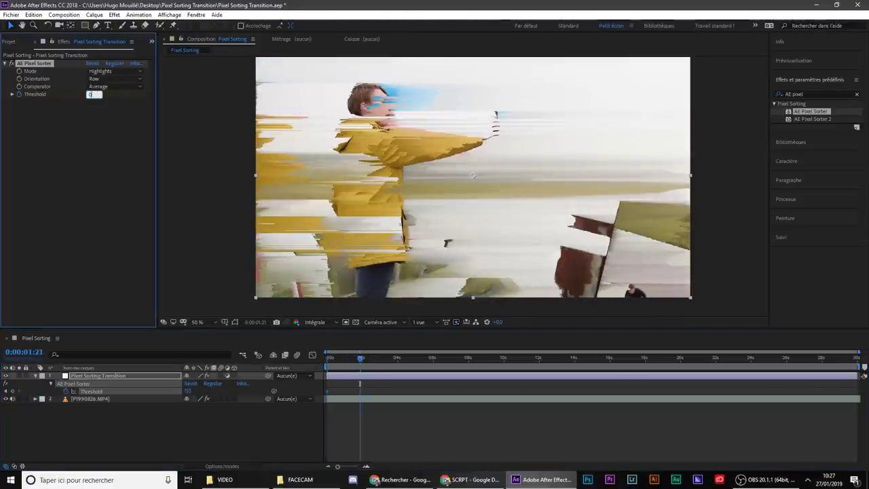
key(Return)
- Preview the glitch transition twice, then return to the first frame
drag(361, 358, 328, 359)
key(space)
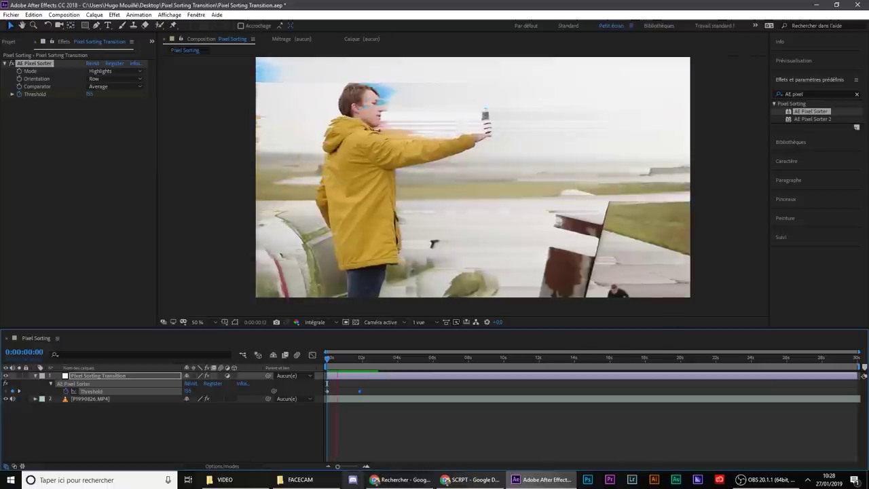
click(330, 359)
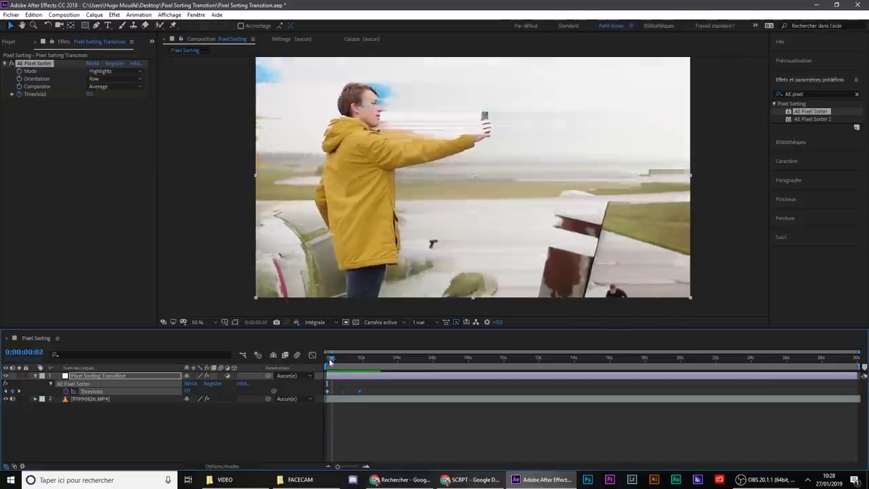
key(space)
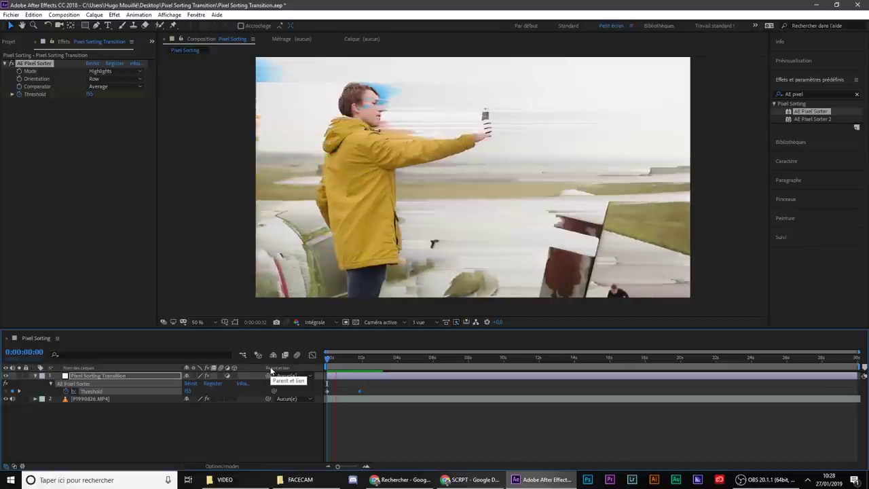
click(328, 358)
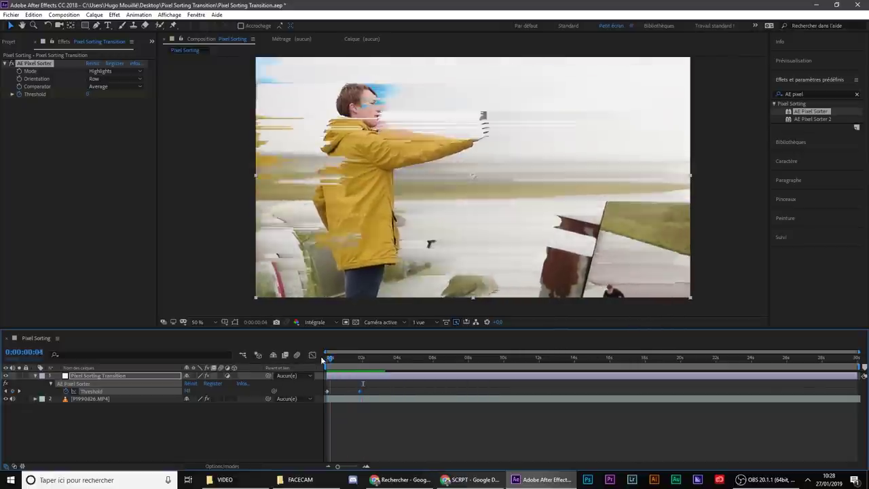
click(321, 356)
- Select the Threshold property and move the time to about 0:00:01:17
click(350, 391)
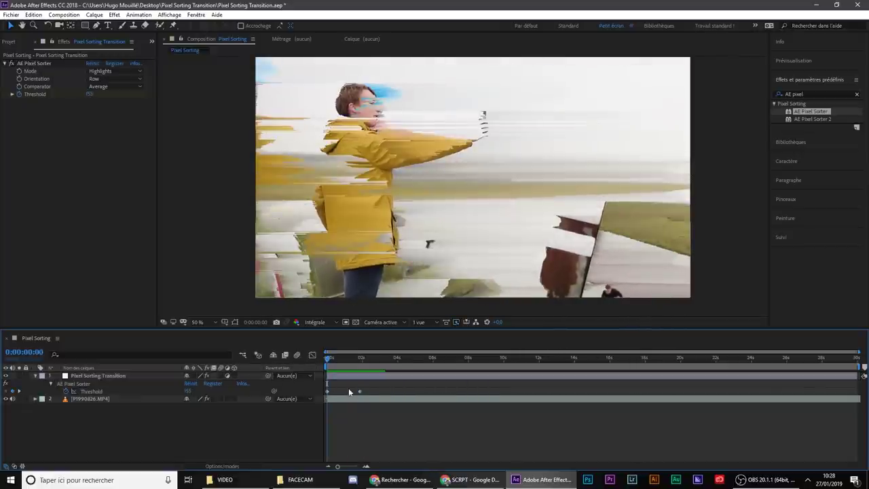
click(91, 392)
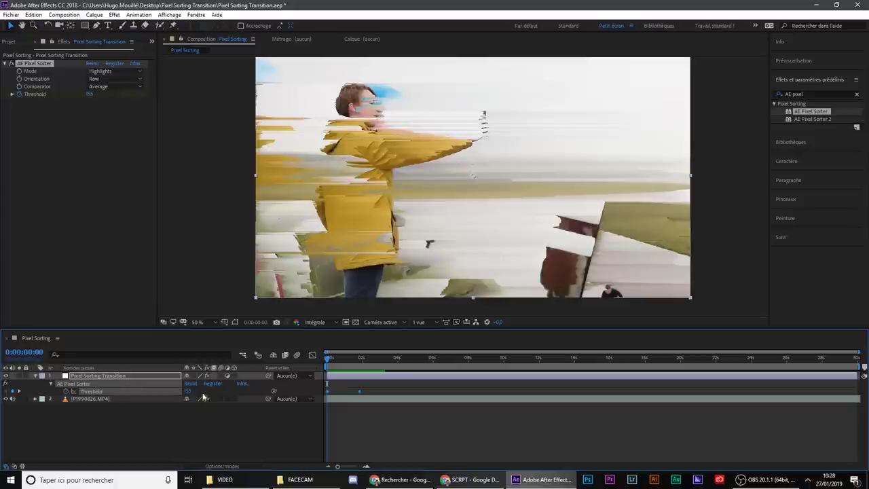
click(358, 421)
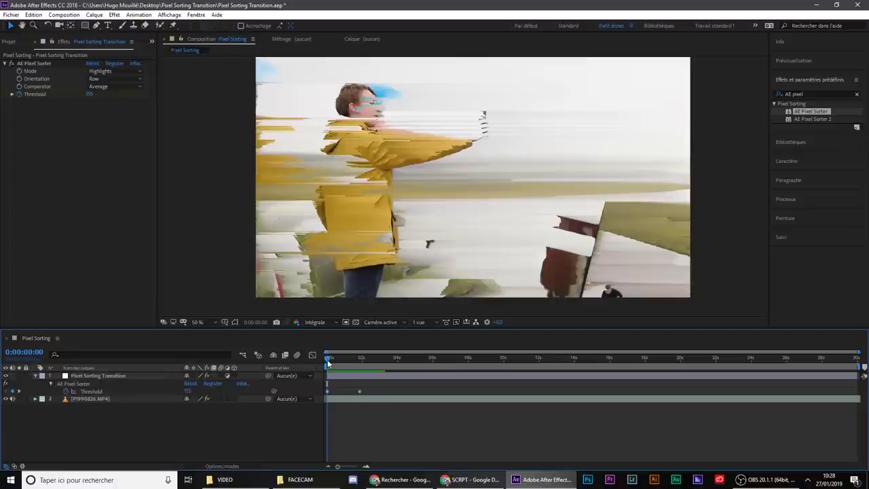
mouse_move(338, 360)
mouse_down()
mouse_move(358, 365)
mouse_move(306, 360)
mouse_up()
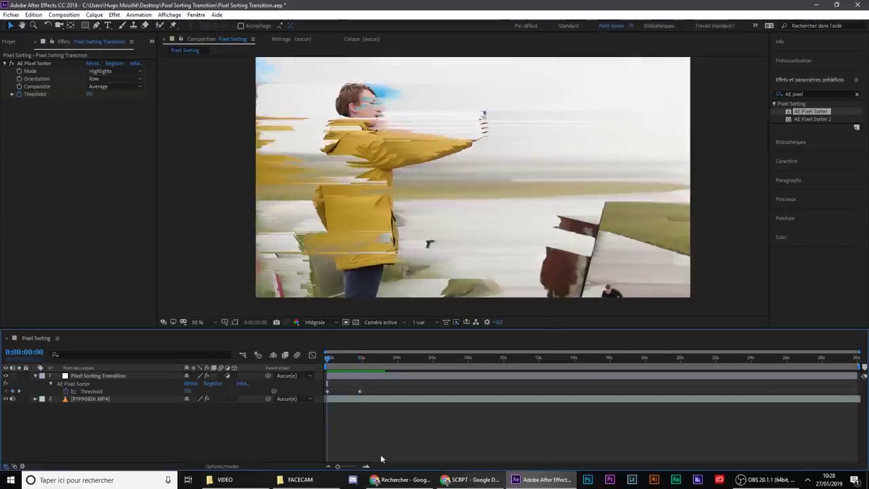
- Show the Threshold curve in the graph view, Easy Ease both keyframes, and fit the curve
click(311, 357)
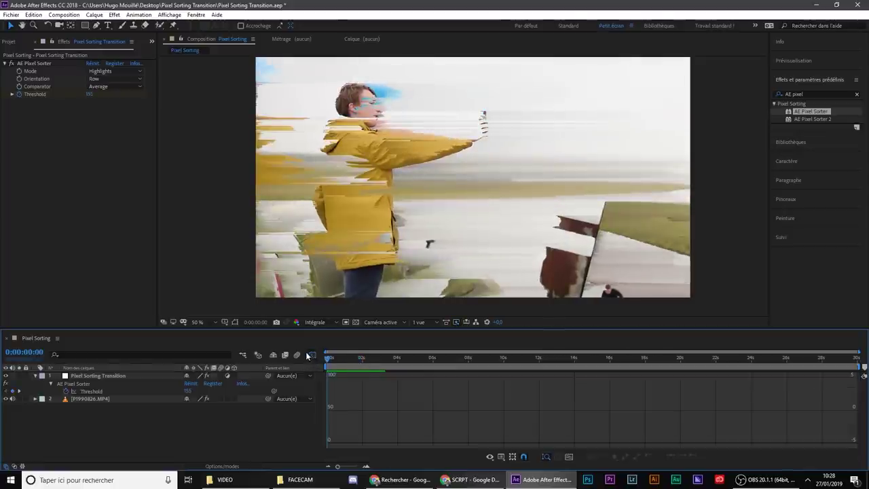
click(95, 392)
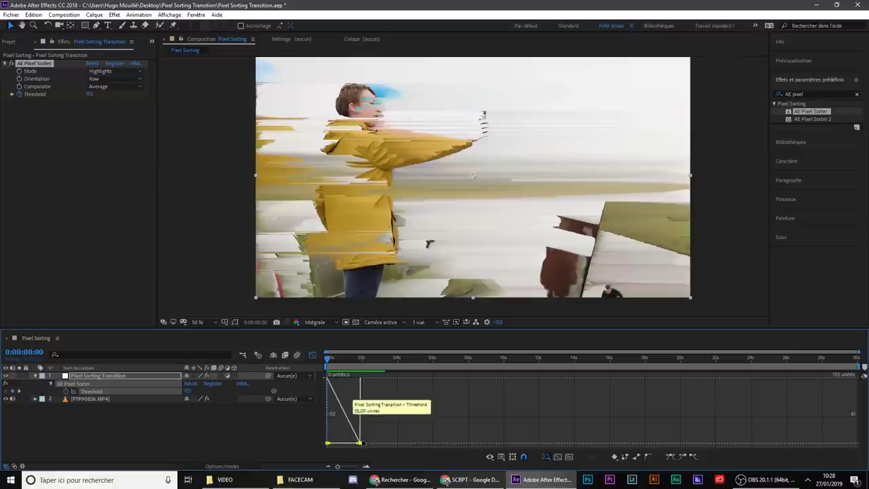
click(671, 457)
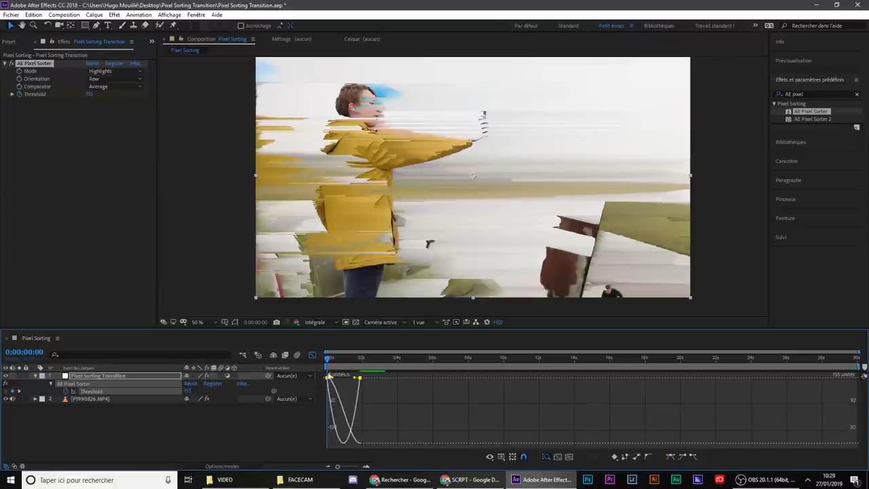
click(558, 457)
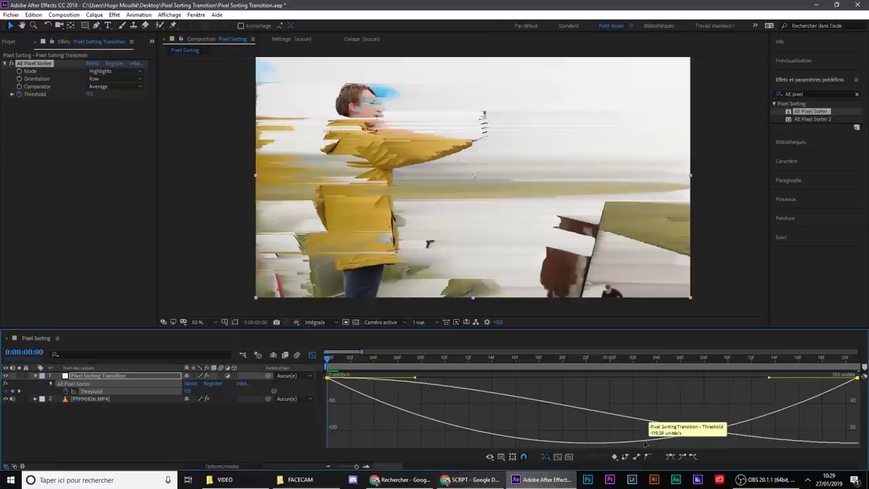
click(500, 458)
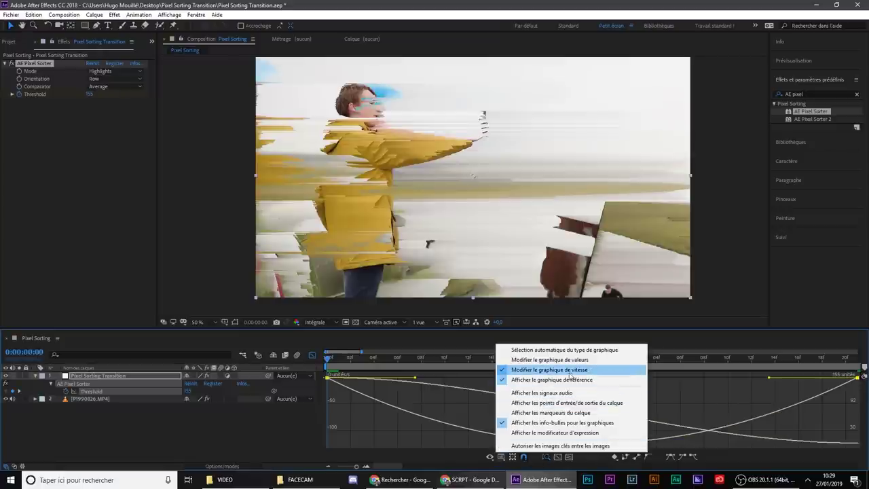
click(322, 361)
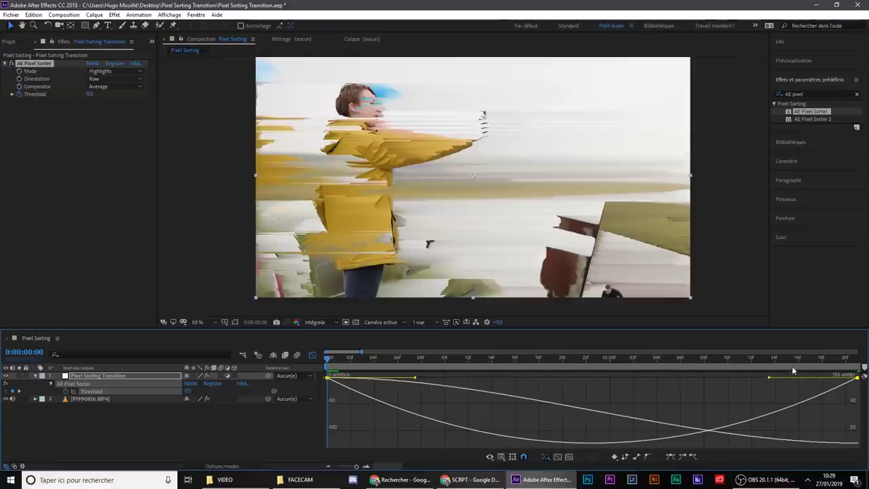
- Lengthen the ease into the last Threshold keyframe to about 66% influence, then return to layer bars
mouse_move(769, 379)
mouse_down()
mouse_move(618, 381)
mouse_move(630, 379)
mouse_up()
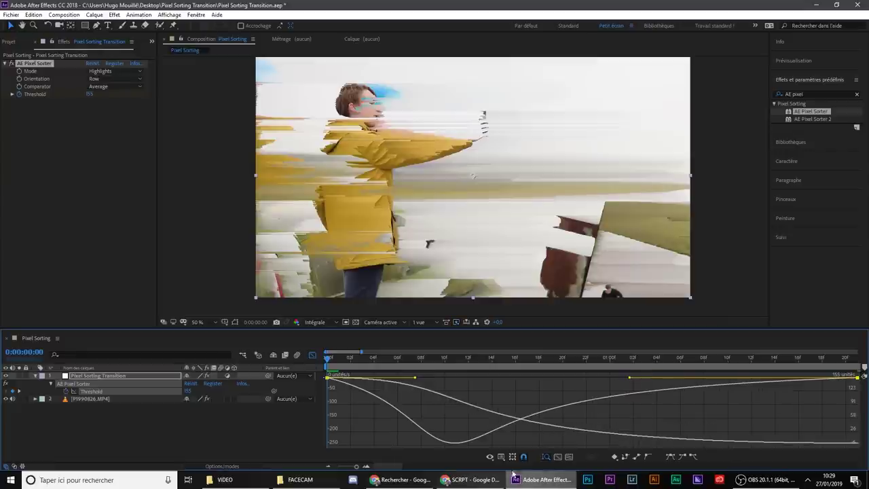
click(489, 456)
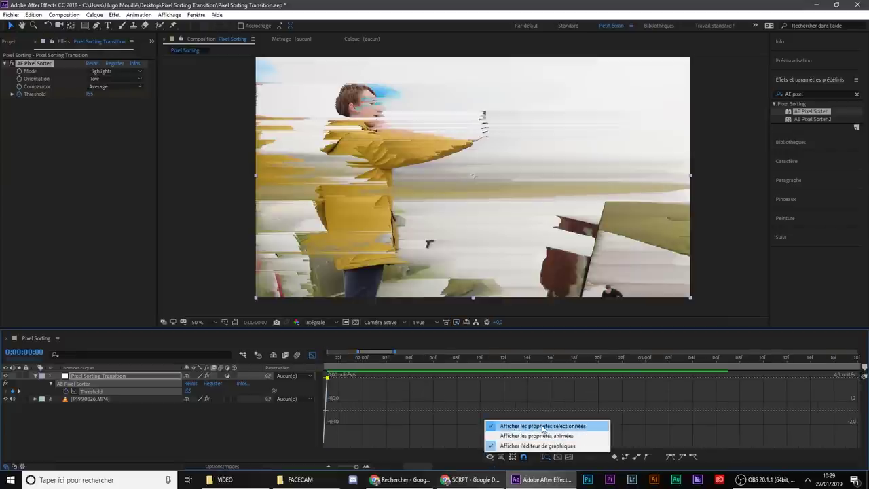
click(520, 445)
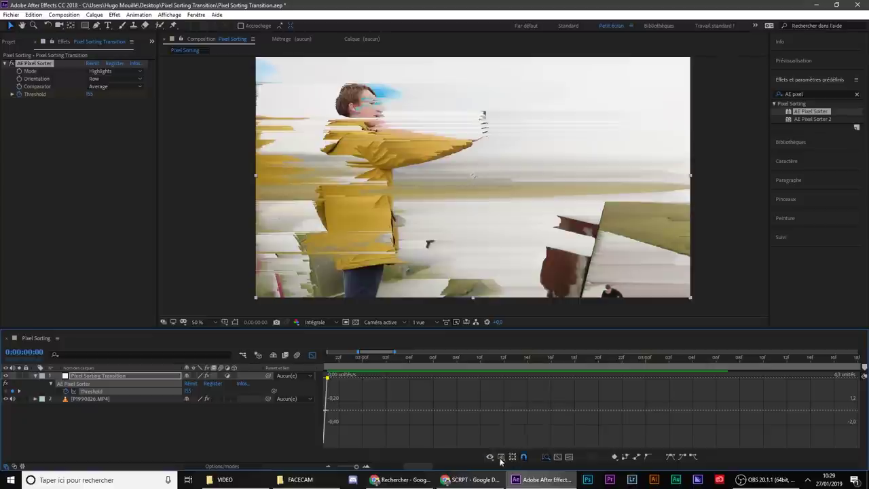
click(490, 456)
click(501, 457)
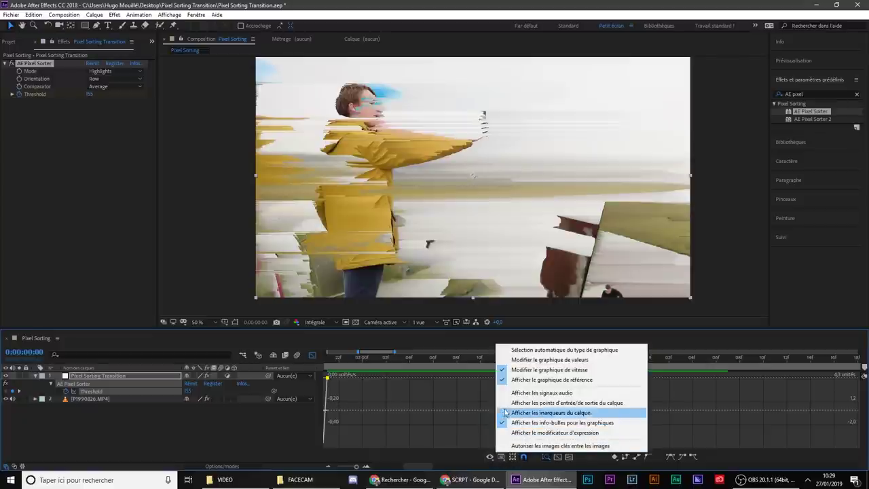
click(314, 358)
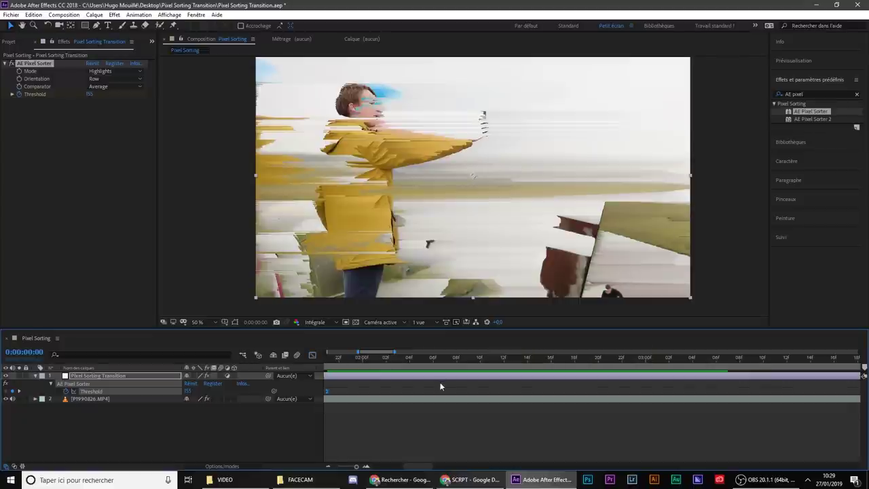
key(semicolon)
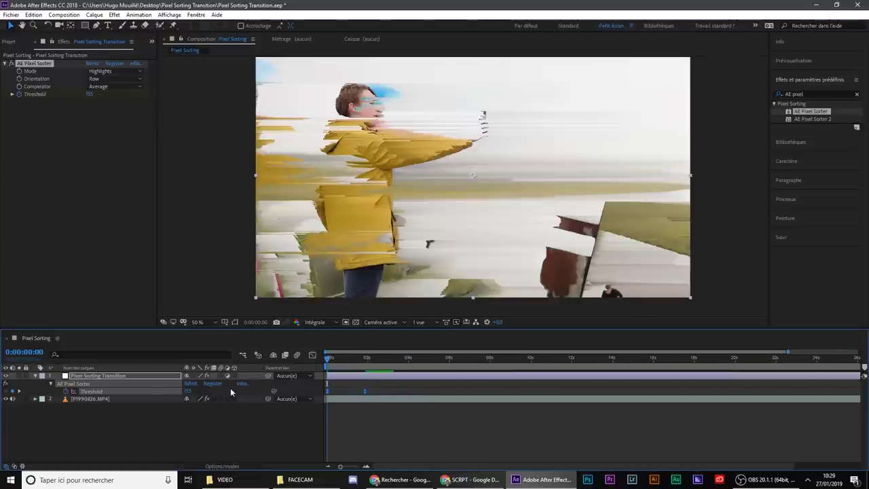
- Zoom the graph to the first seconds and shorten the first keyframe's ease-out to about 17.75%
click(313, 355)
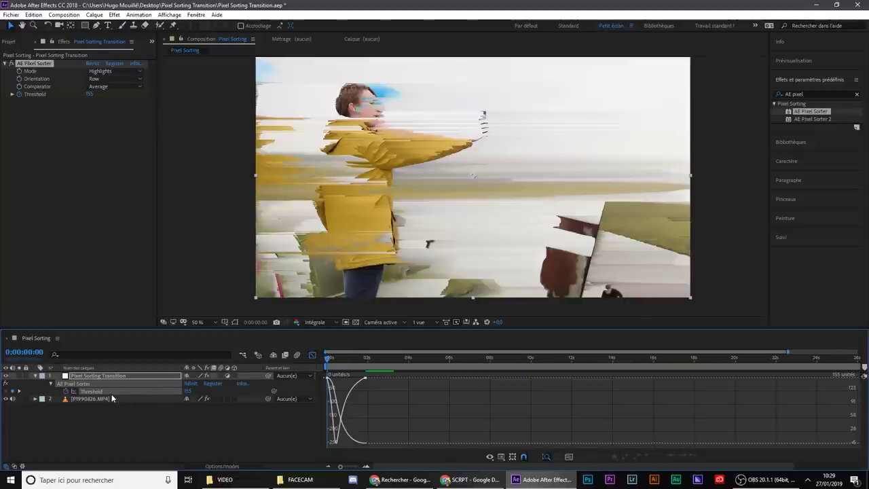
key(equal)
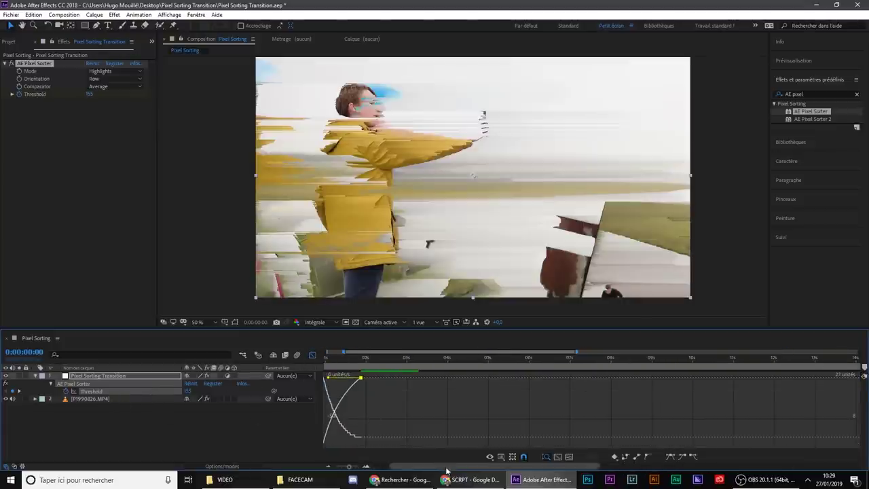
drag(446, 468, 335, 453)
drag(334, 360, 349, 449)
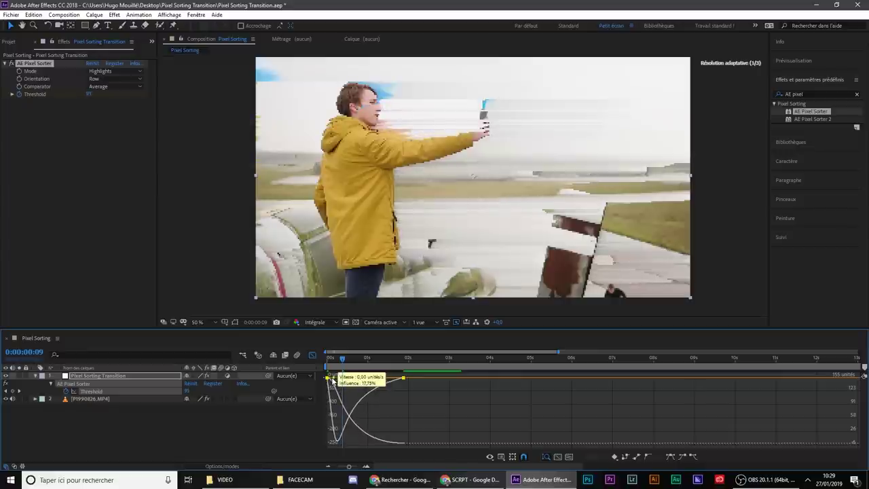
drag(339, 380, 332, 381)
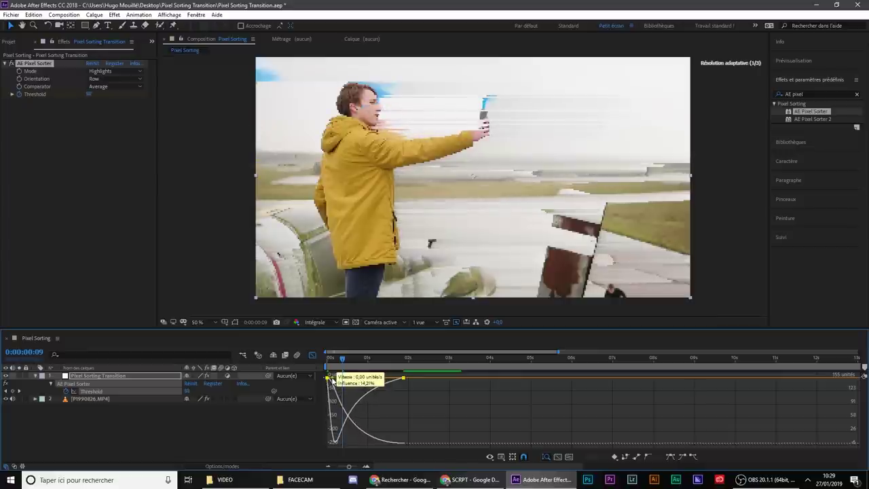
- Go to the first frame and set the preview resolution to half (Un demi)
click(327, 358)
click(312, 354)
click(336, 392)
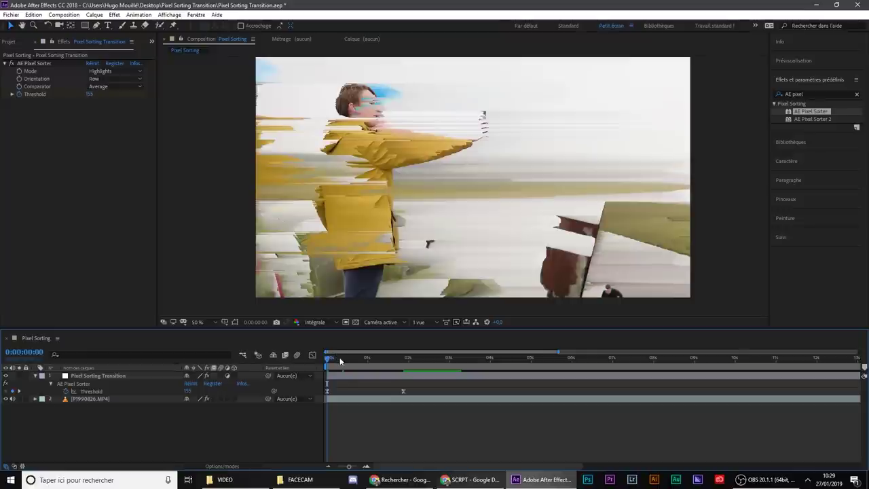
click(315, 322)
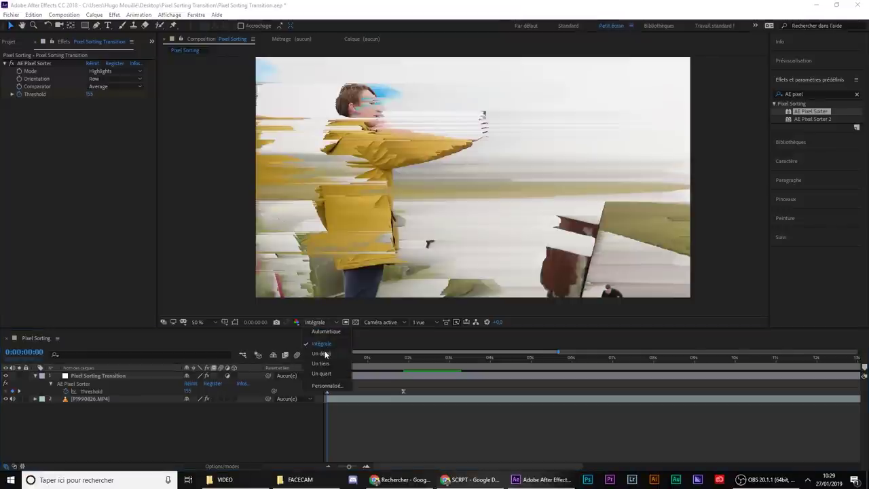
click(326, 354)
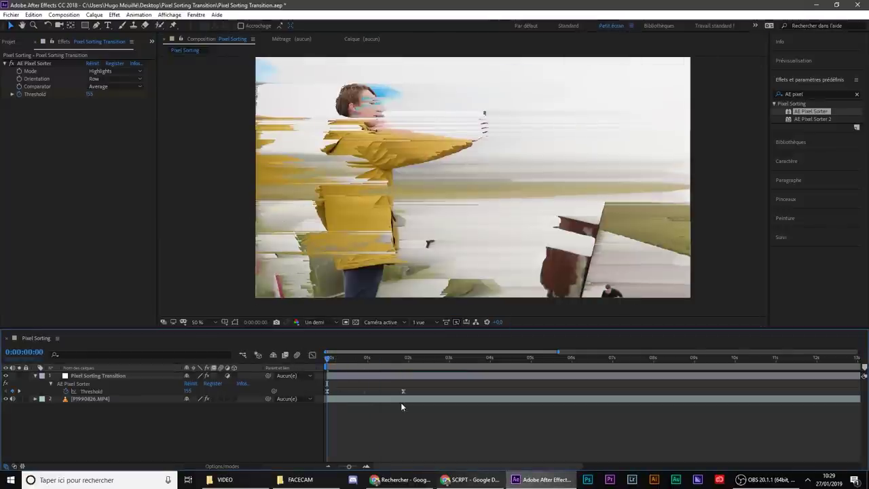
- Preview the glitch and nudge the later Threshold keyframe slightly later
key(space)
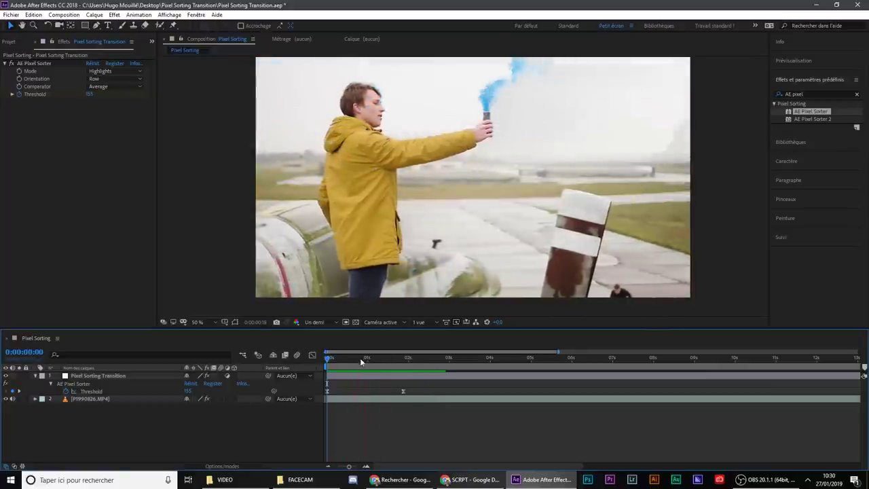
key(space)
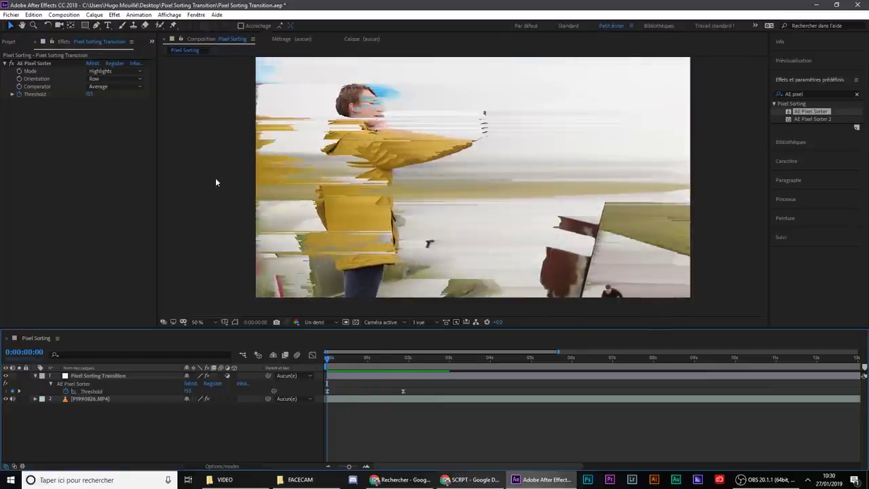
key(space)
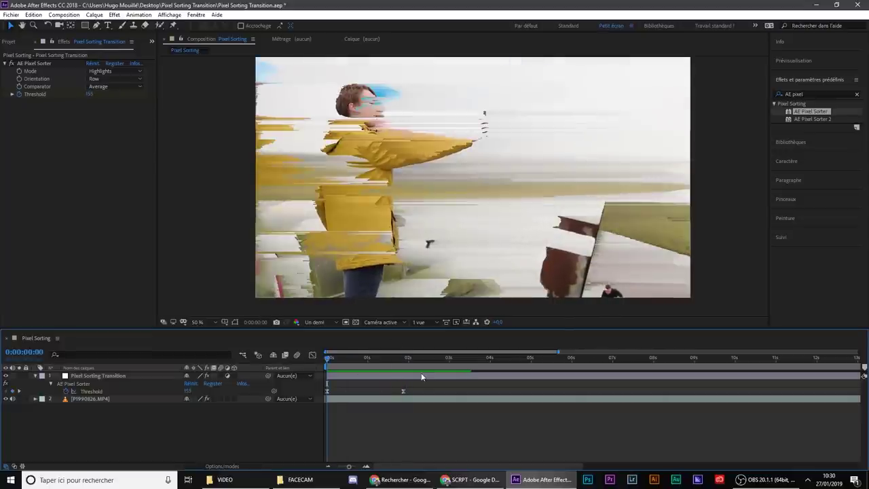
drag(402, 392, 414, 390)
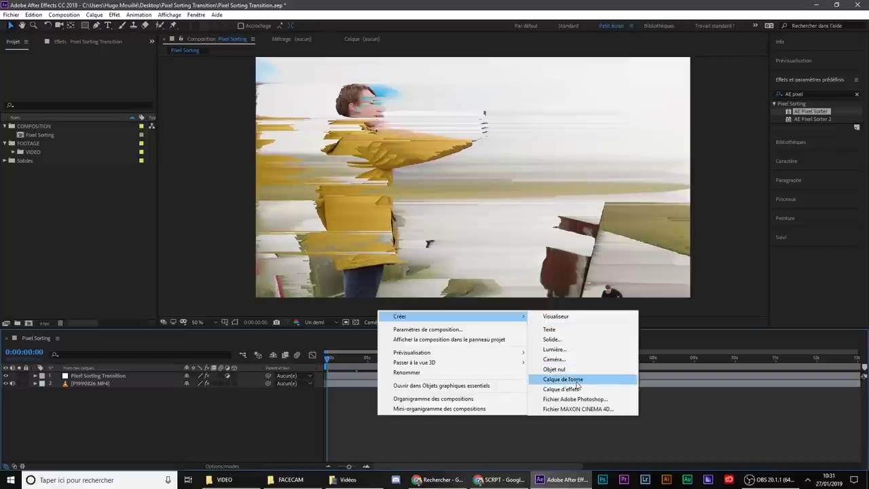
- Create a null layer named Controlleur and apply a Paramètre glissière slider to it
click(568, 370)
text(Controlleur)
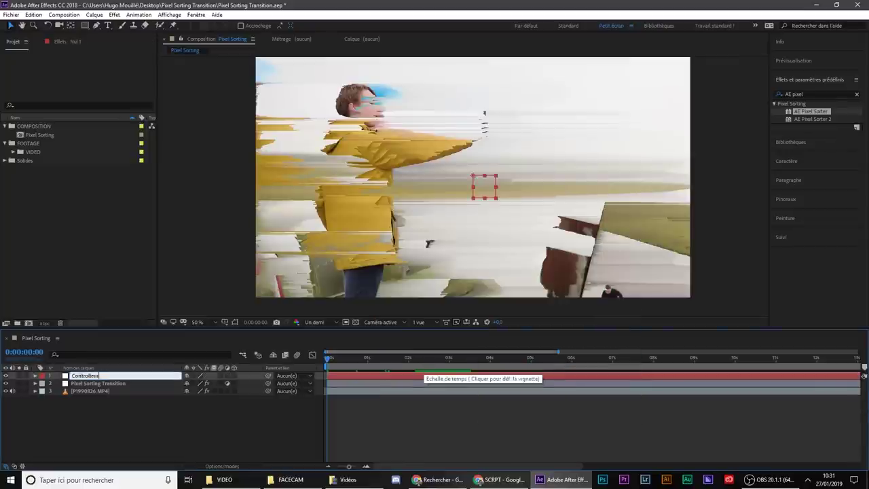
key(Return)
click(805, 94)
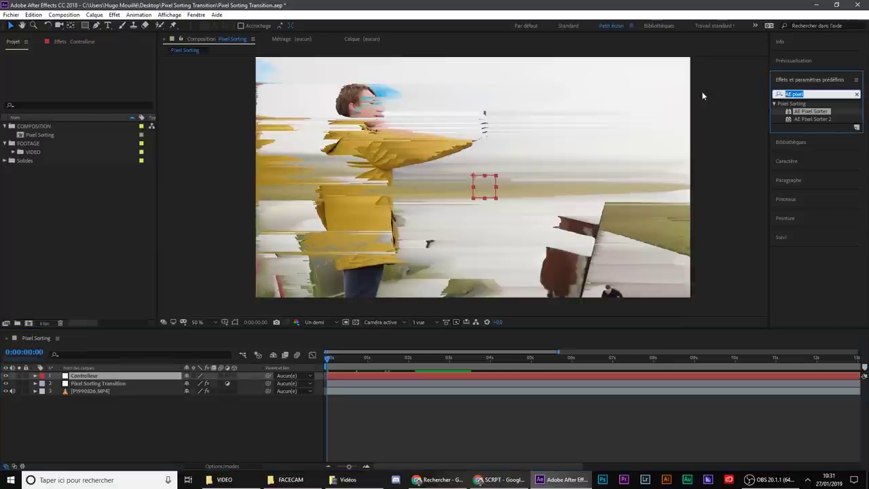
text(param)
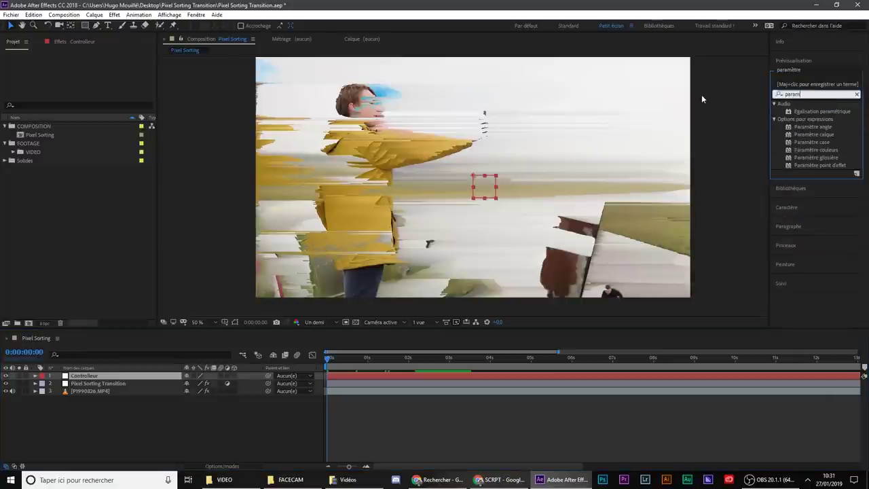
text(ètre)
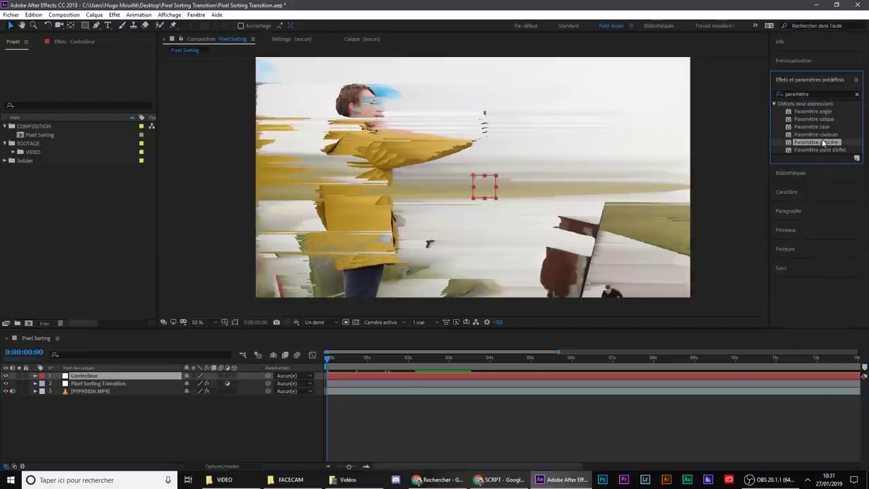
drag(839, 145, 380, 376)
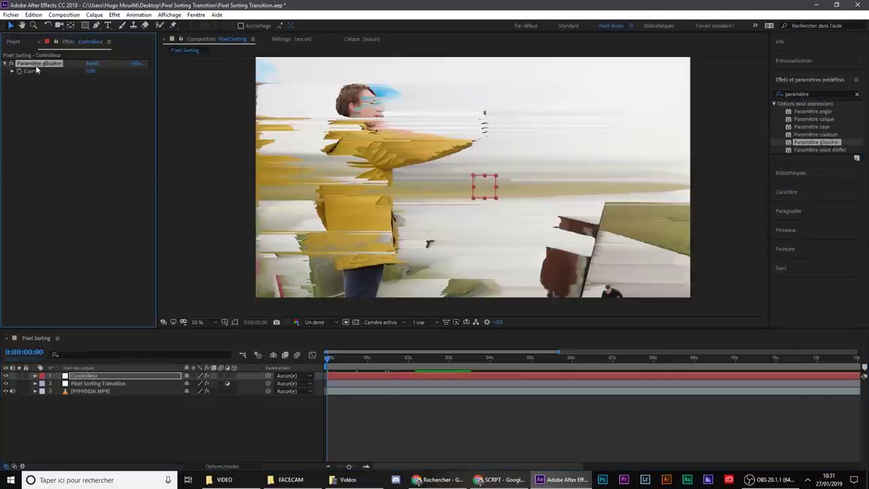
- Duplicate the slider, rename the first one Fréquence, and reveal the footage's Position
key(ctrl+d)
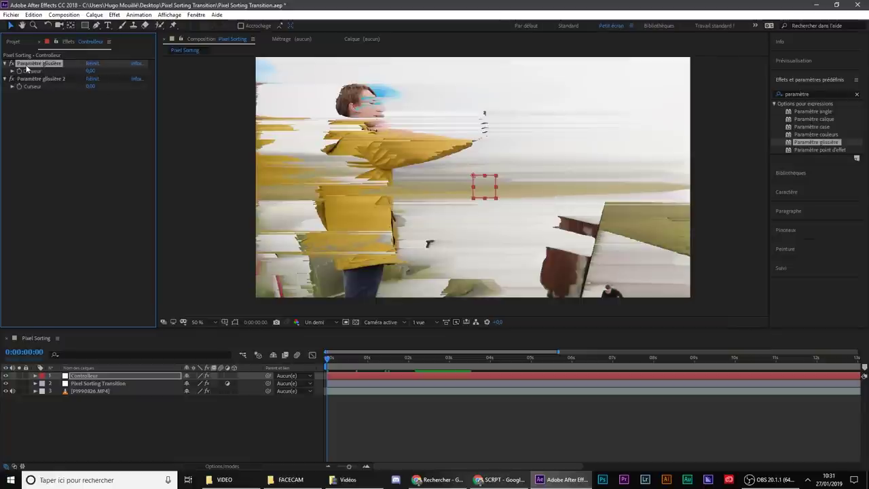
key(Return)
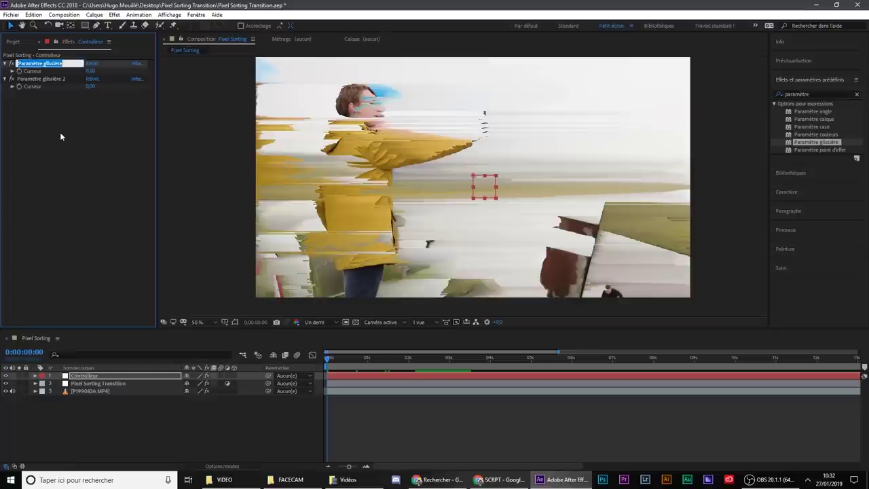
text(Fe)
text(équence)
key(Return)
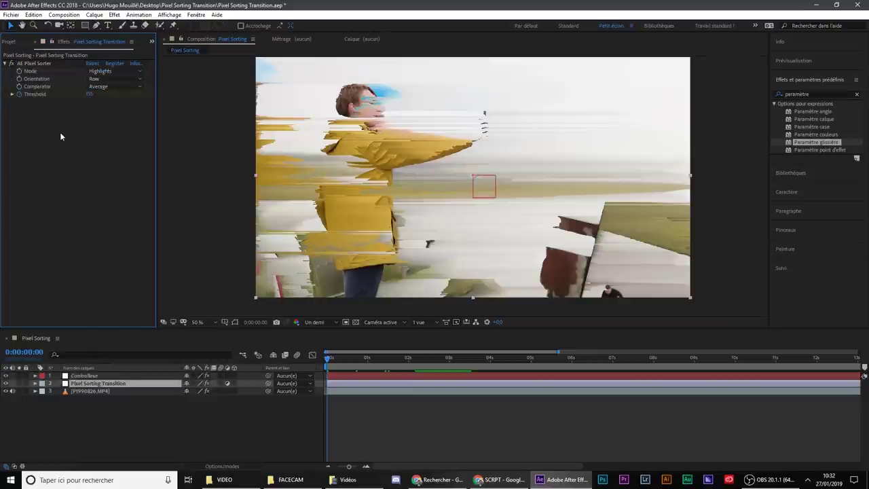
click(54, 81)
key(Return)
text(int)
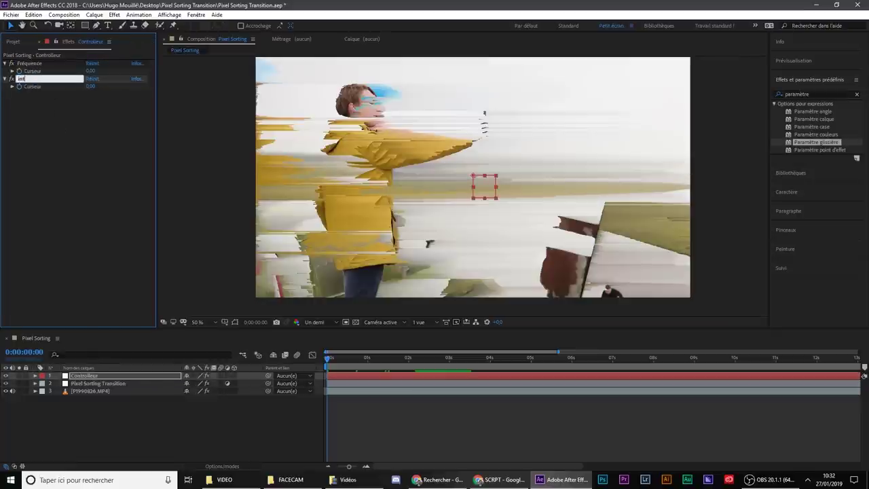
click(98, 392)
key(p)
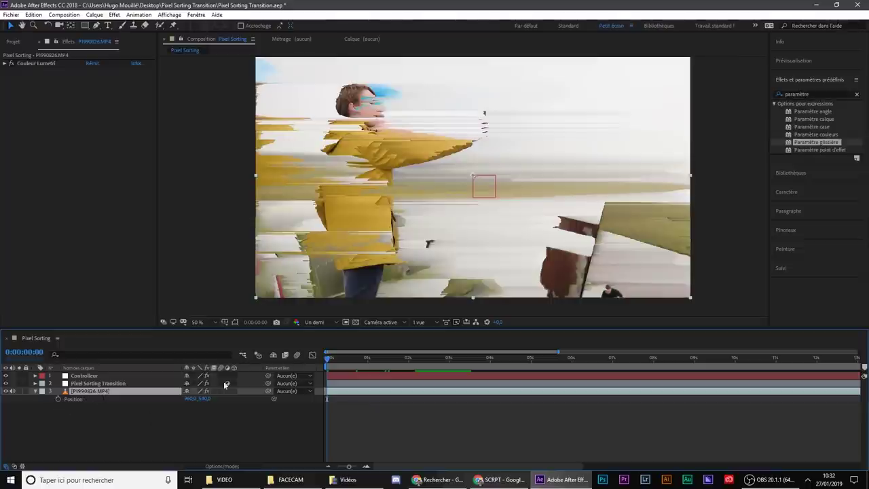
- Replace the footage Position expression with wiggle(0,0)
drag(622, 239, 533, 234)
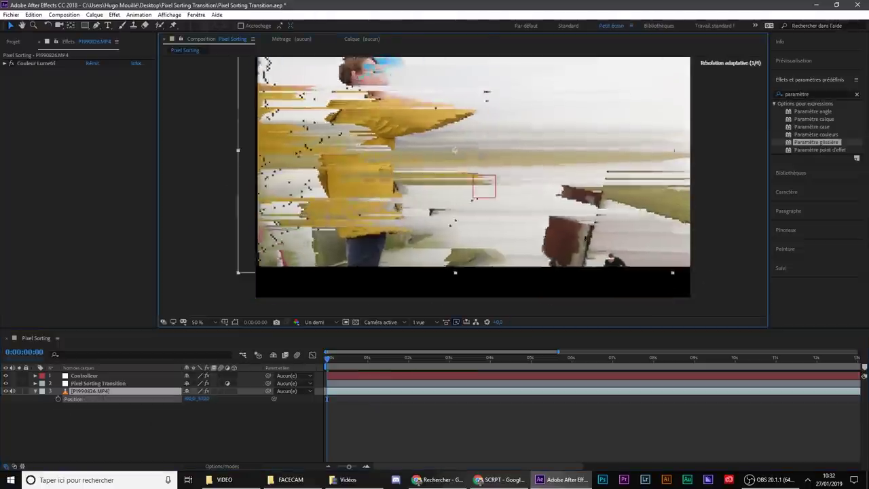
key(ctrl+z)
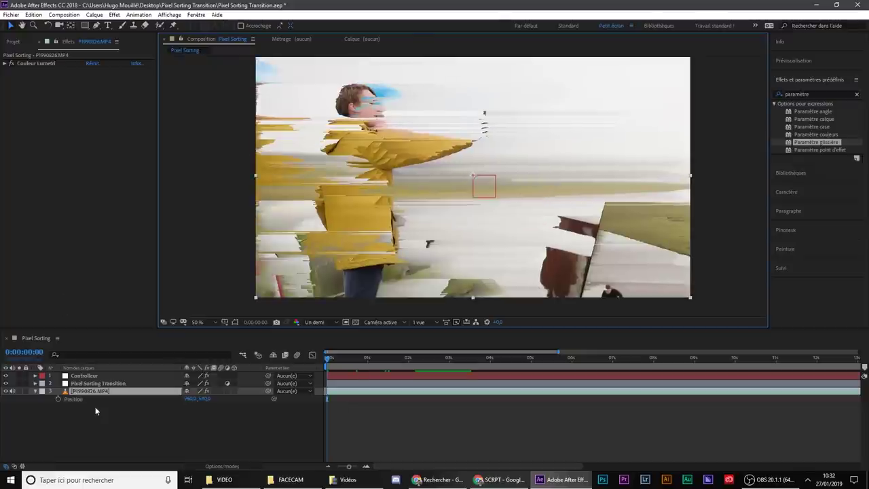
alt+click(57, 400)
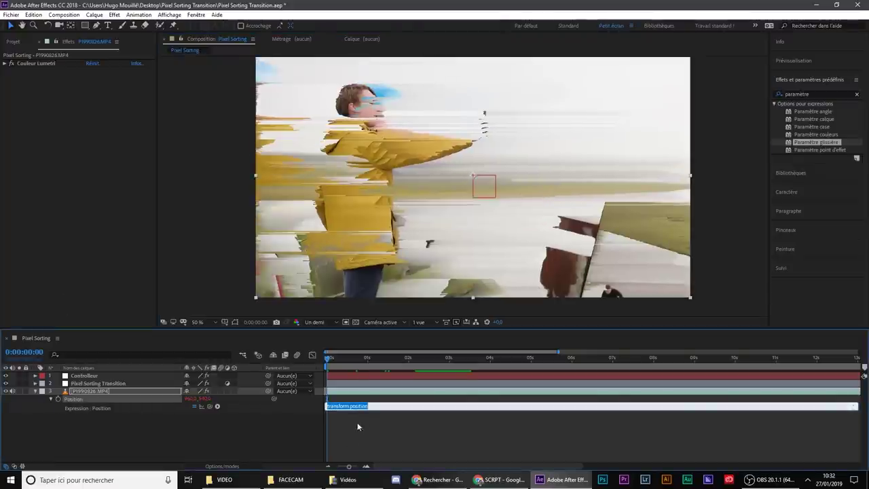
drag(377, 408, 293, 405)
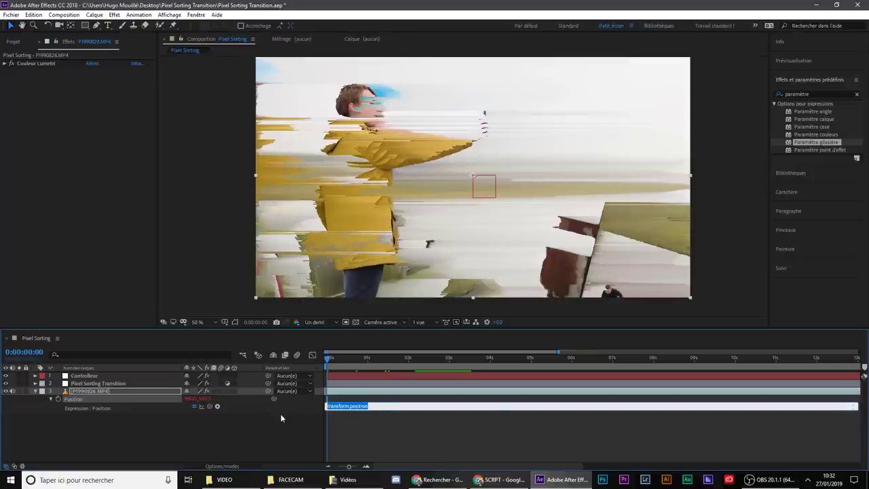
text(wiggle(0)
text(,0)
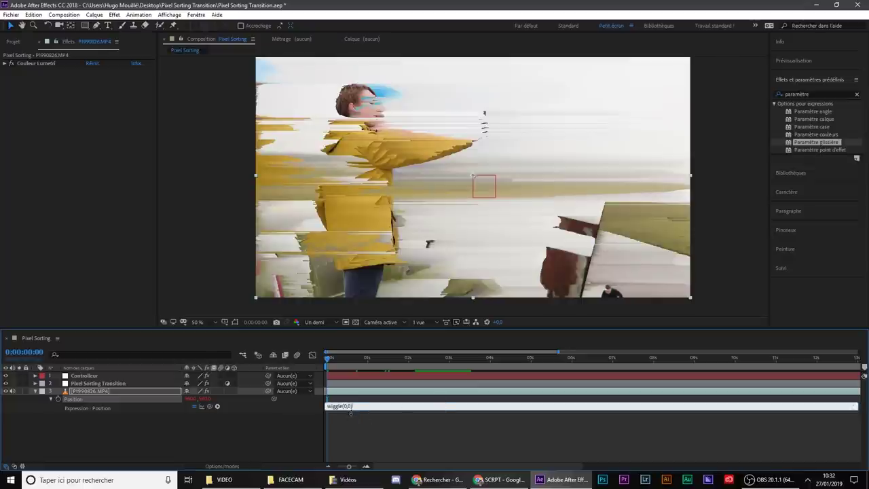
drag(342, 406, 323, 405)
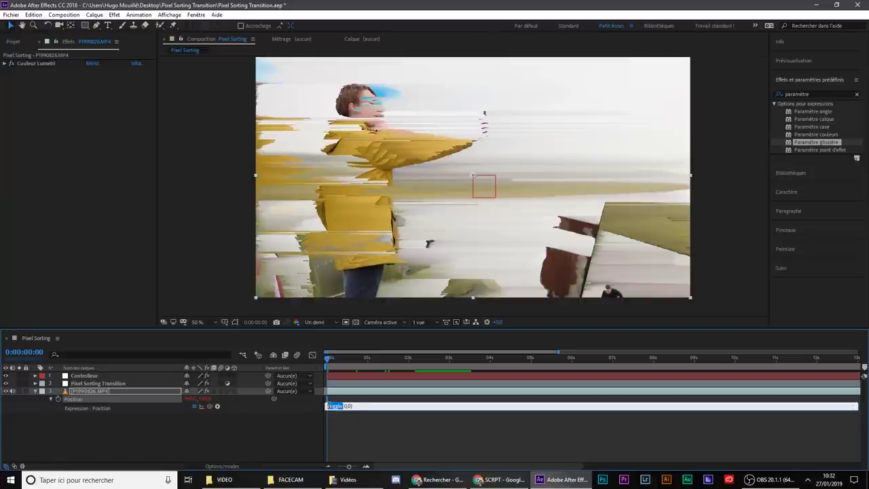
click(347, 405)
click(352, 405)
- Solo the footage layer, preview the wiggle, and reopen the expression for editing
click(23, 391)
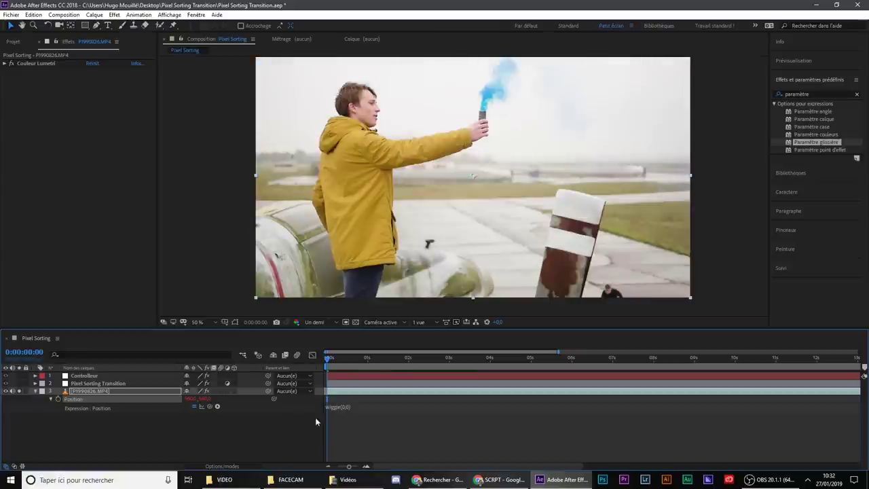
click(339, 406)
click(360, 426)
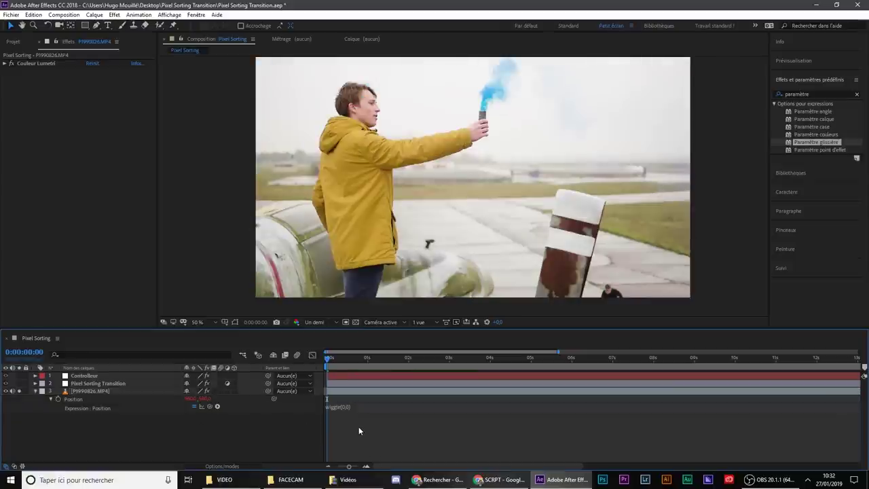
key(space)
click(332, 406)
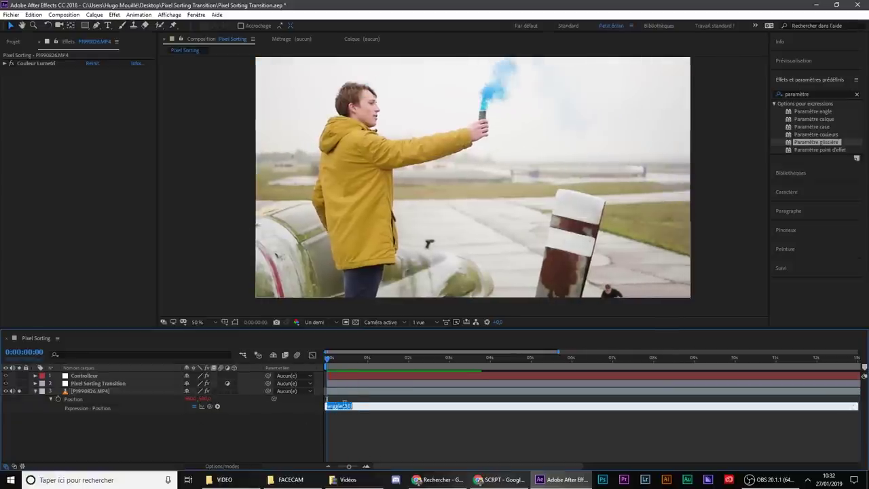
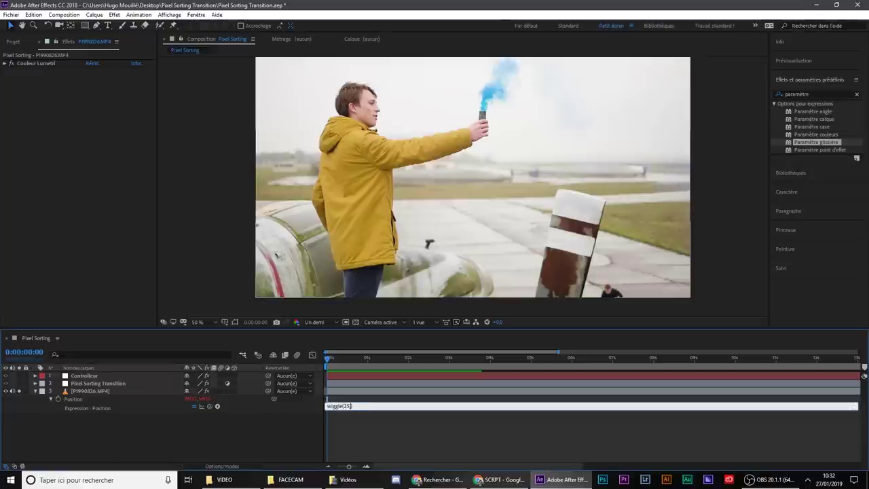
- Try a wiggle(1,25) Position expression and preview the shake
click(324, 346)
key(space)
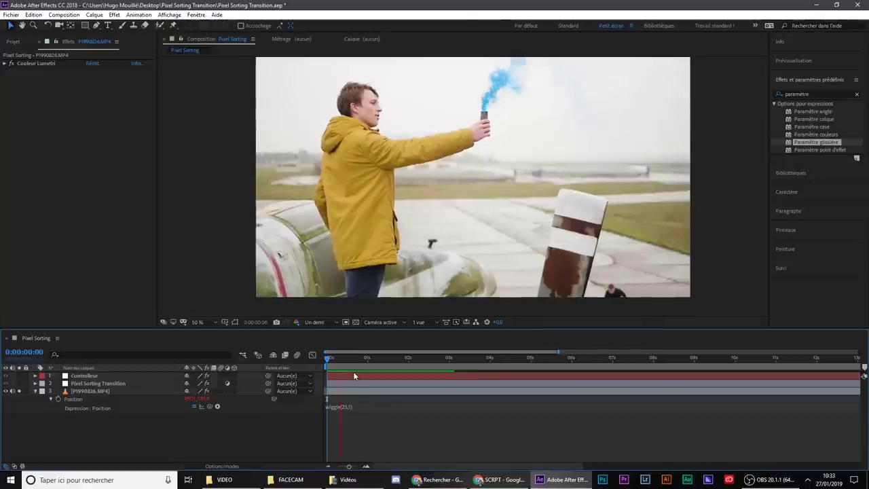
click(344, 406)
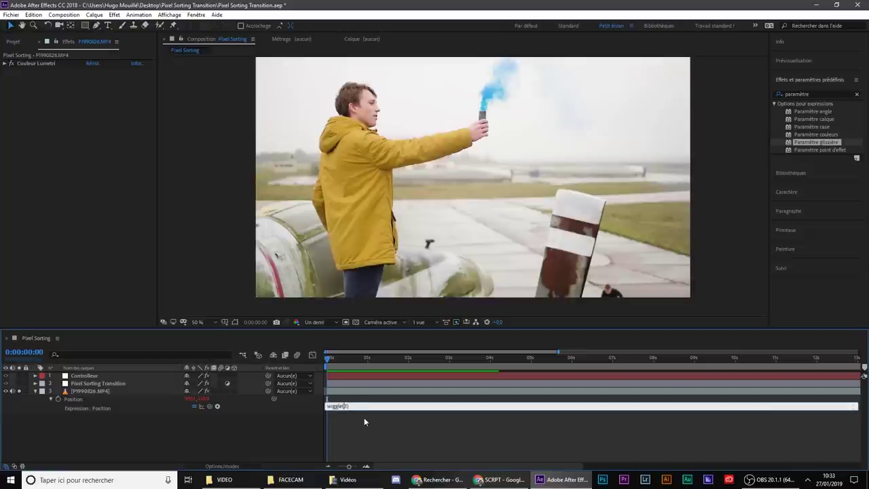
text(3,25)
click(360, 434)
key(space)
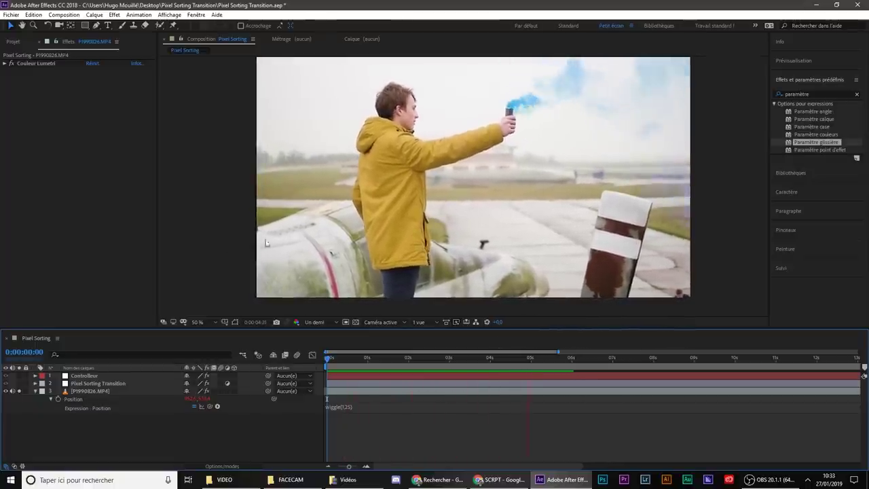
key(space)
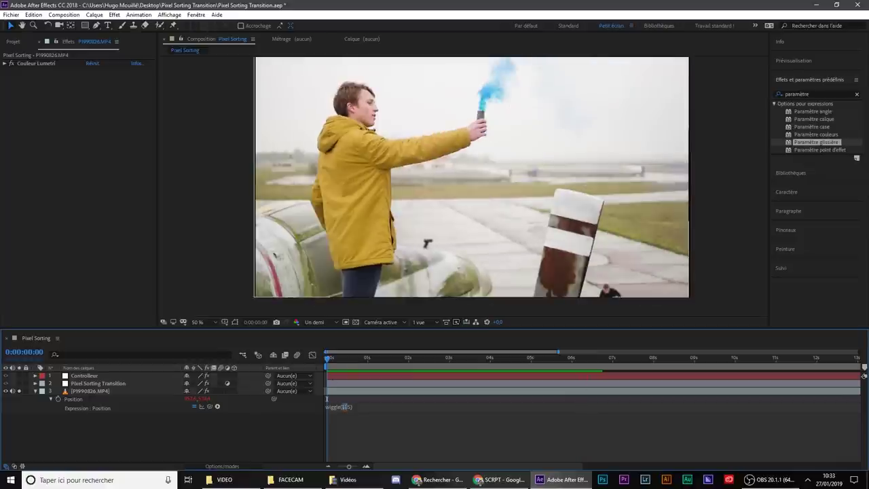
- Change the wiggle to a stronger wiggle(5,150) and preview it
click(352, 405)
key(BackSpace)
key(BackSpace)
key(BackSpace)
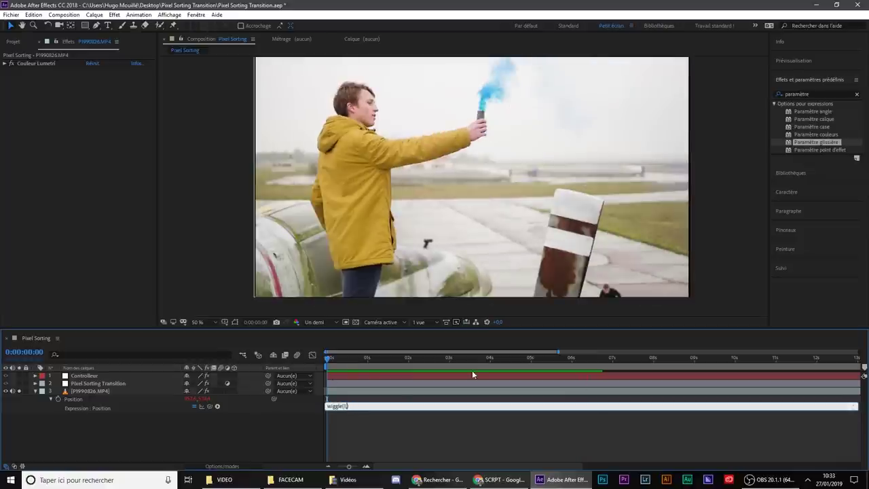
text(,50)
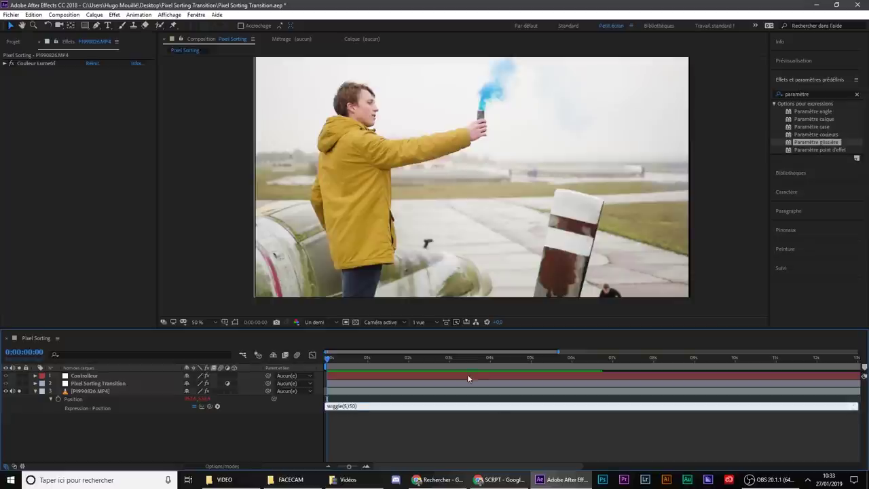
click(371, 449)
key(space)
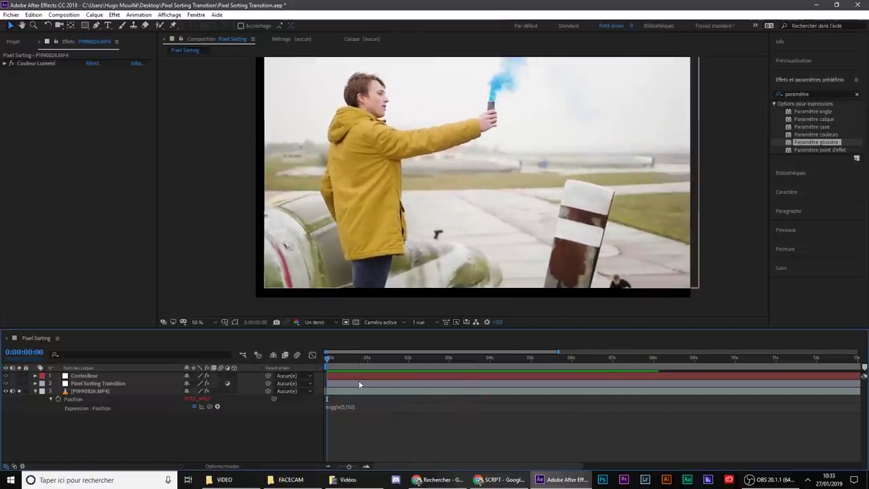
- Set the Position expression back to wiggle(0,0)
click(345, 406)
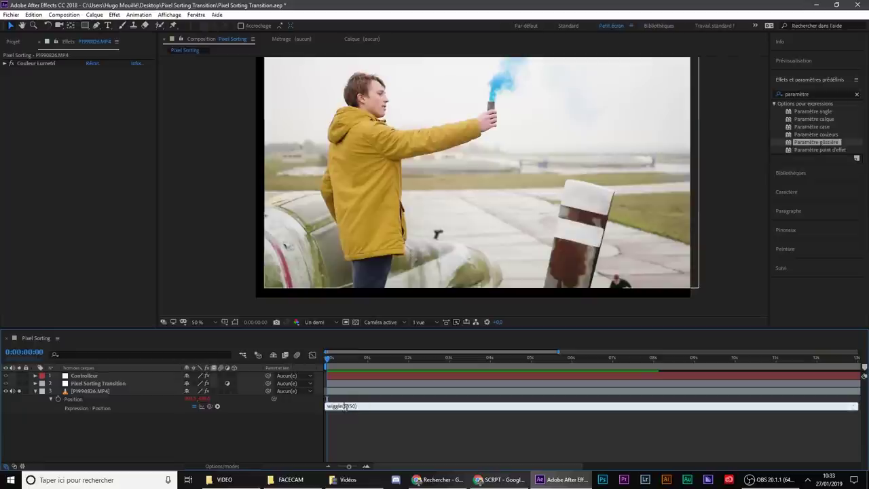
key(shift+Left)
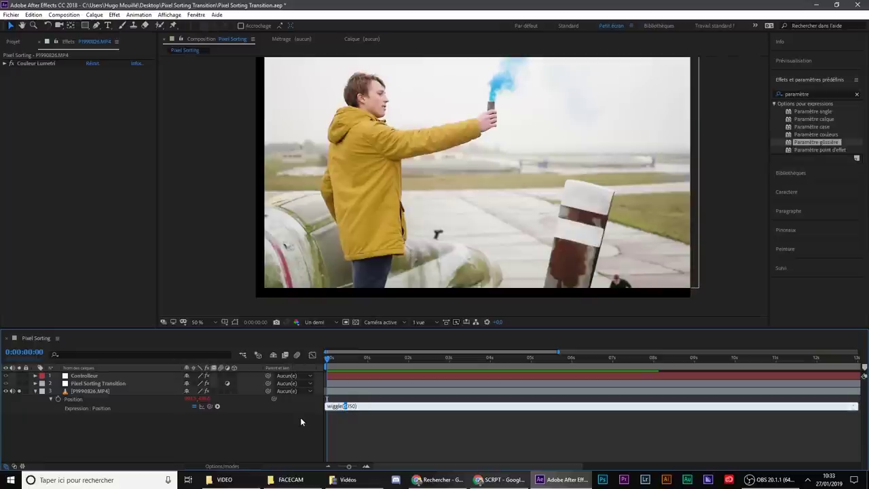
text(0)
key(shift+Left)
key(shift+Left)
key(shift+Left)
text(0)
click(364, 415)
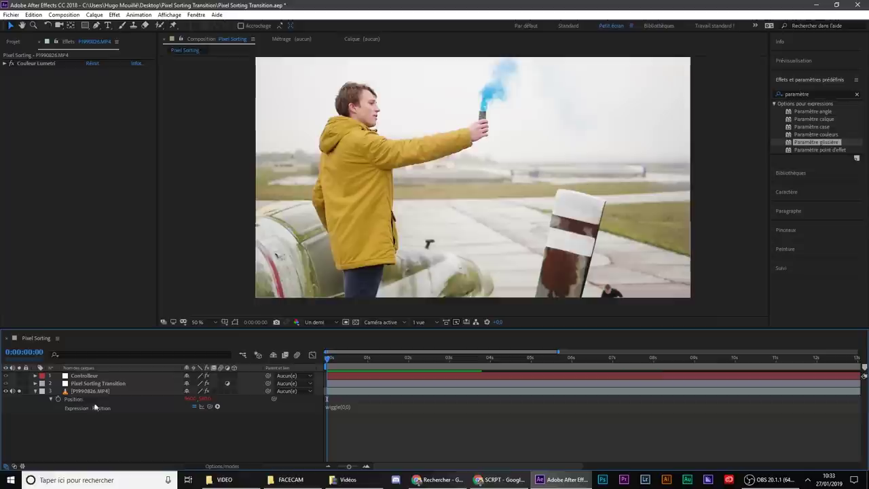
- Pick-whip the wiggle's frequency to Controlleur's Fréquence slider and its amplitude to Intensité
click(87, 377)
click(343, 406)
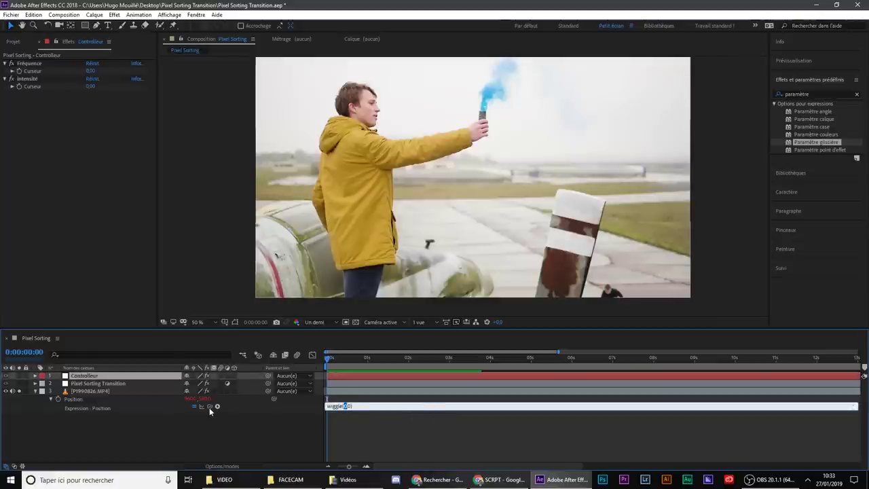
mouse_move(209, 407)
mouse_down()
mouse_move(218, 419)
mouse_move(241, 415)
mouse_move(37, 72)
mouse_up()
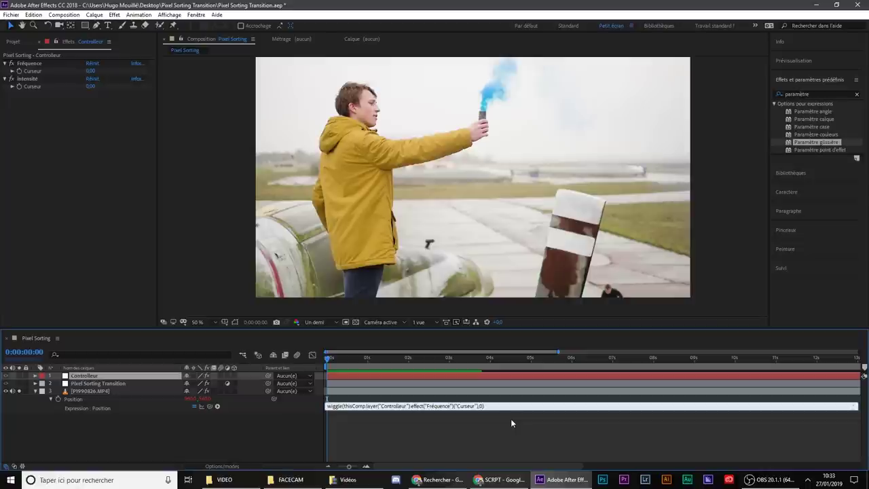
double_click(481, 405)
drag(210, 405, 33, 87)
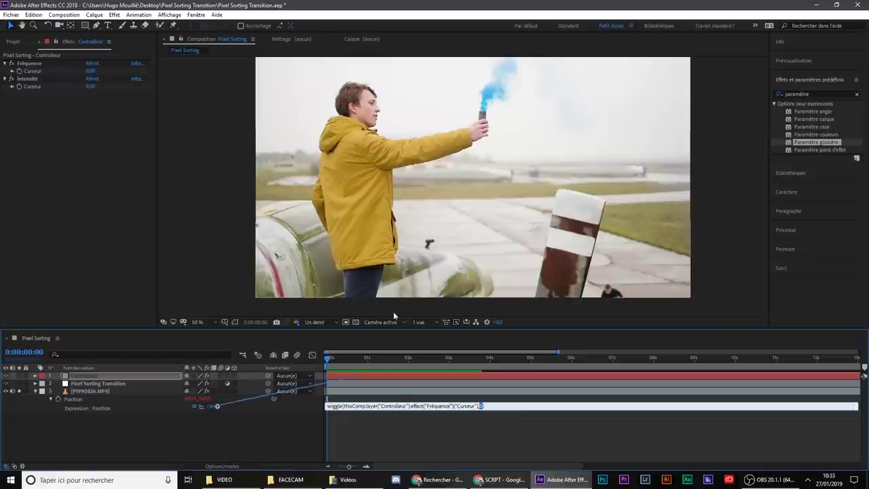
click(482, 455)
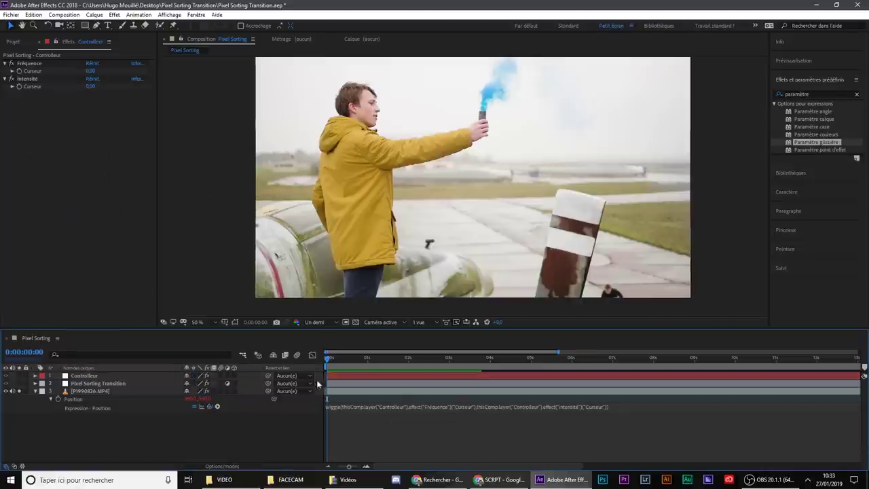
click(35, 392)
click(84, 375)
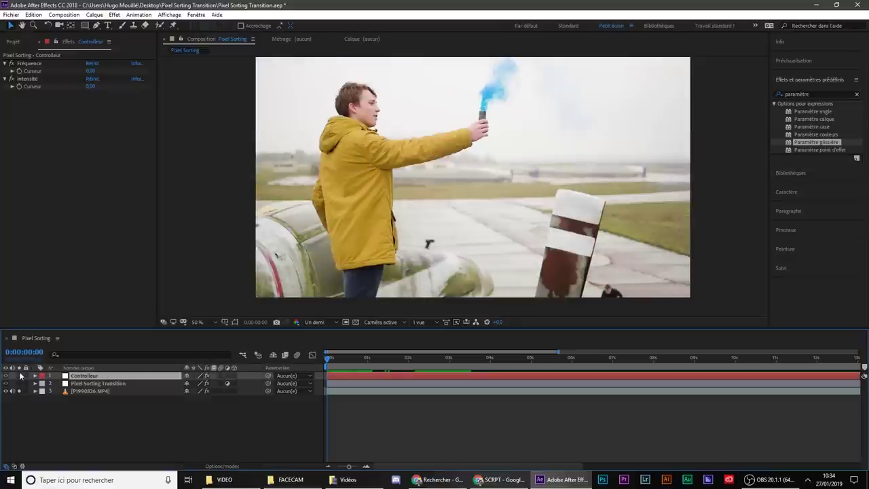
- Hide the pixel-sorting glitch layer and set Controlleur's Fréquence slider to 0,90
click(23, 404)
click(21, 378)
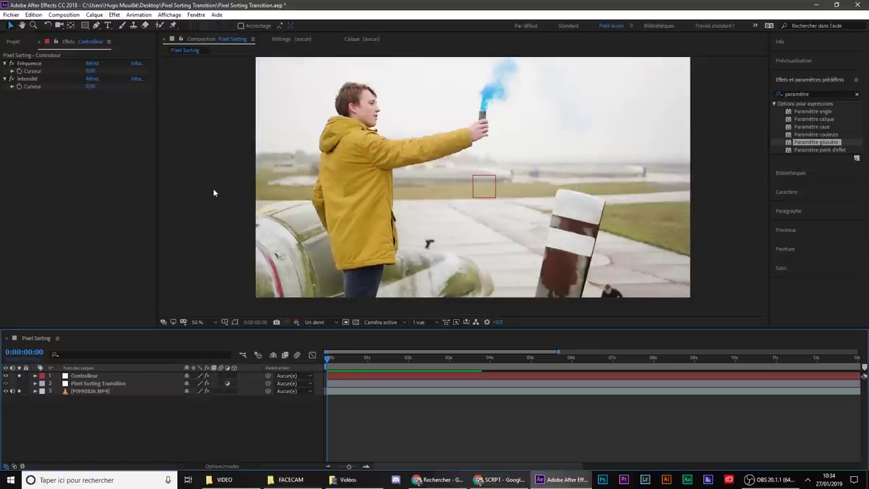
click(90, 70)
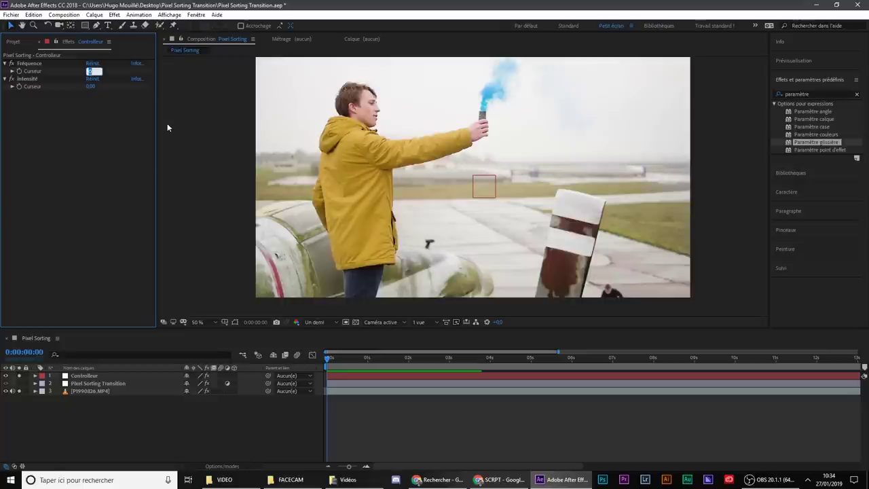
key(BackSpace)
text(a)
click(86, 185)
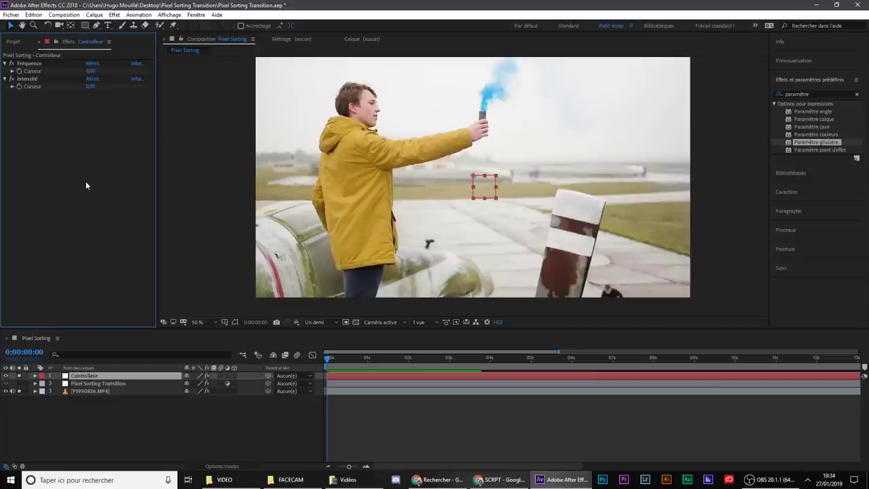
click(91, 71)
key(Return)
- Set the Intensité slider to 75 and preview the footage shake
click(91, 86)
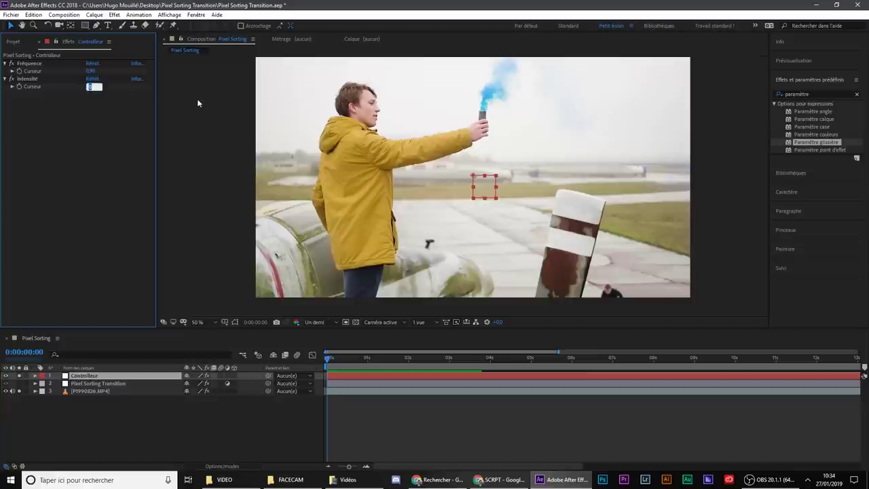
text(75)
key(Return)
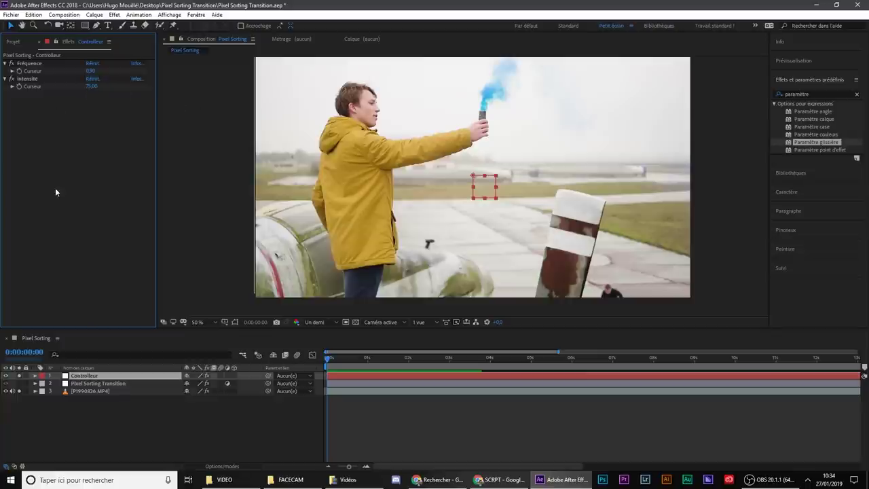
key(space)
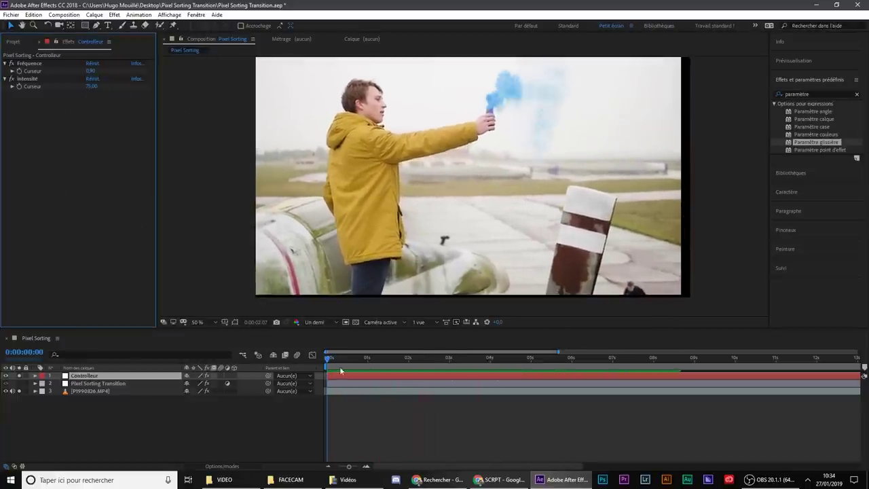
key(space)
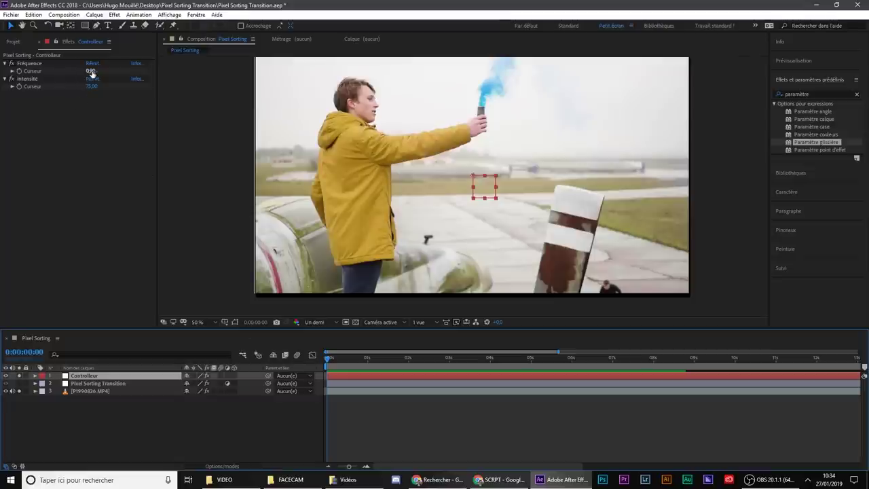
- Raise Fréquence to 1,50, preview the faster shake, and return to the start
click(91, 71)
text(15)
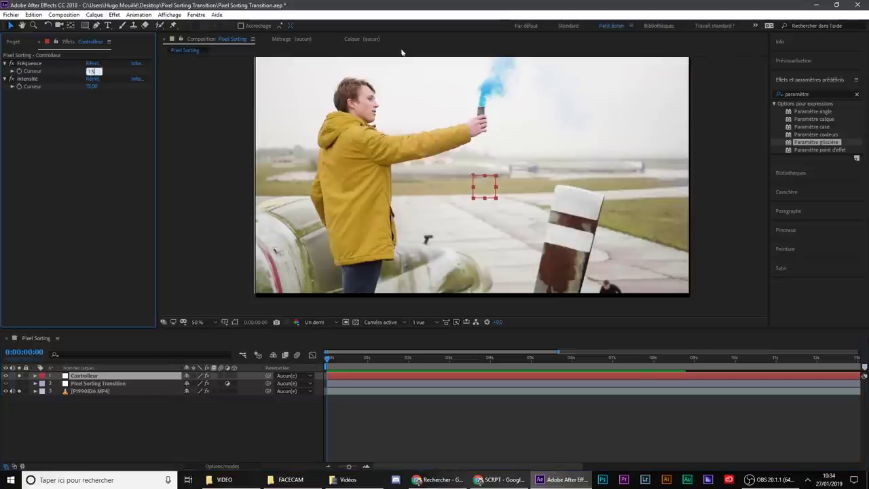
key(Return)
key(space)
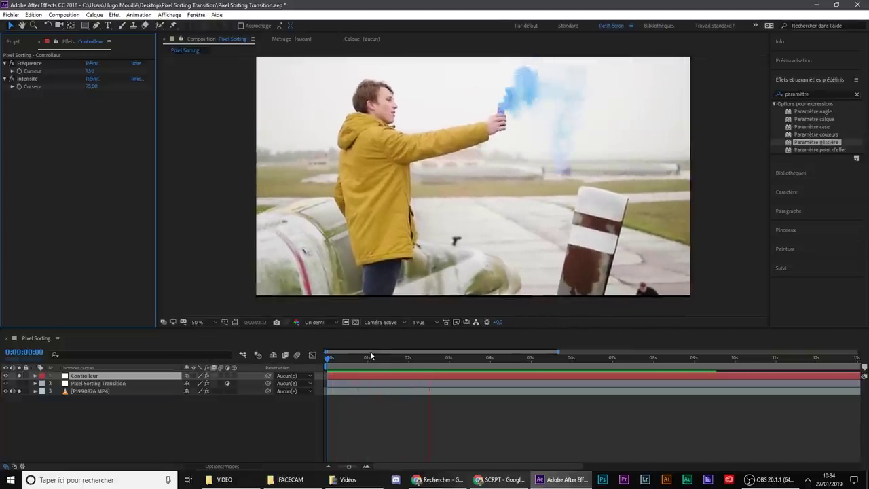
click(359, 358)
key(Home)
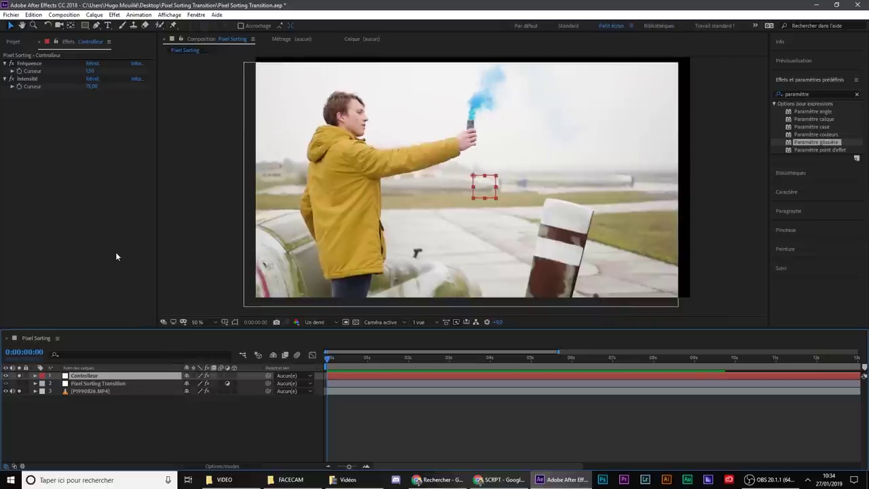
click(18, 90)
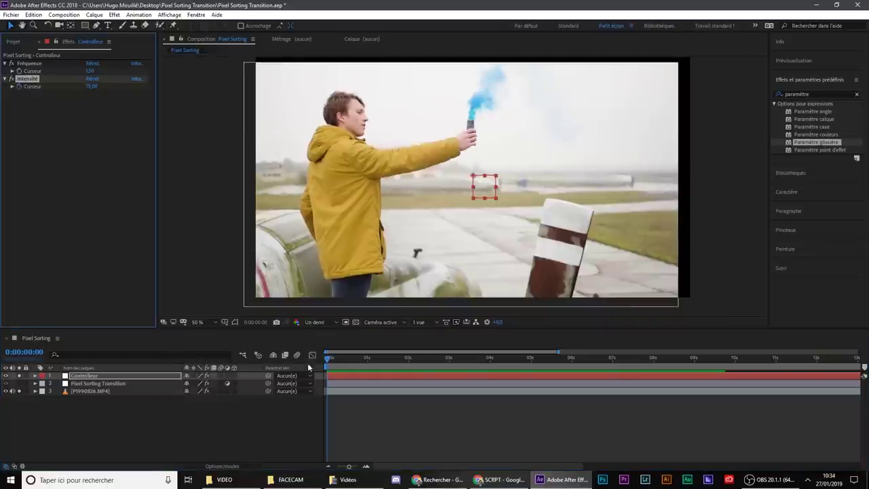
- Re-enable the Pixel Sorting Transition layer, reveal its Threshold keyframes, and move to 0:00:02:03
click(5, 382)
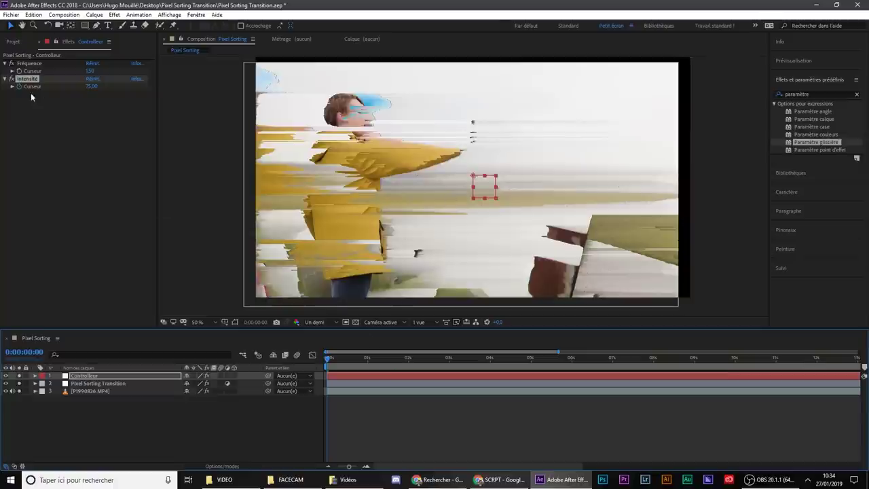
click(350, 384)
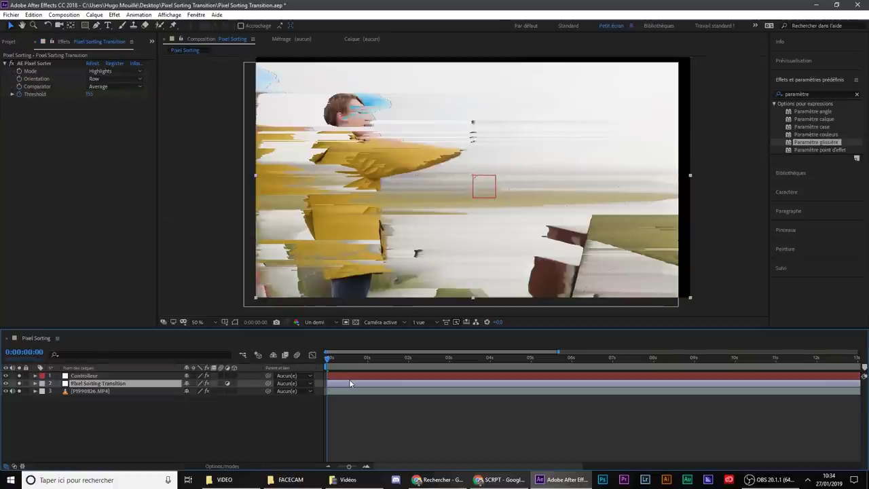
key(u)
drag(362, 364, 413, 364)
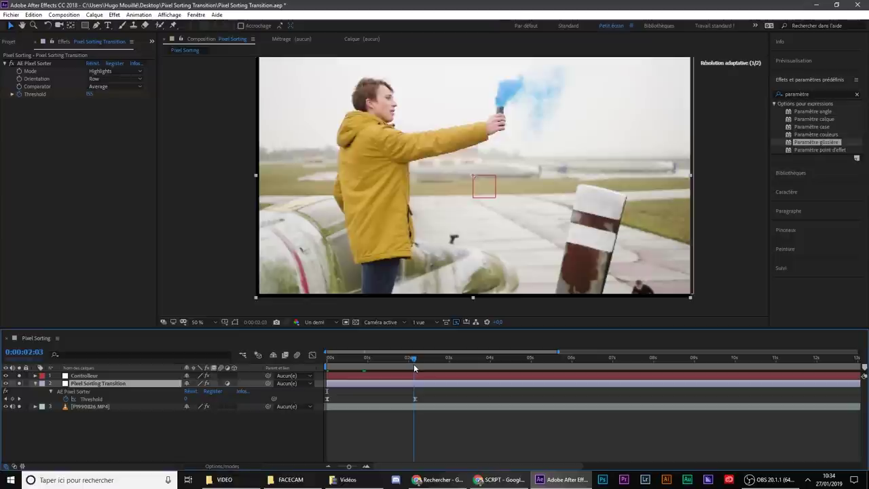
click(97, 375)
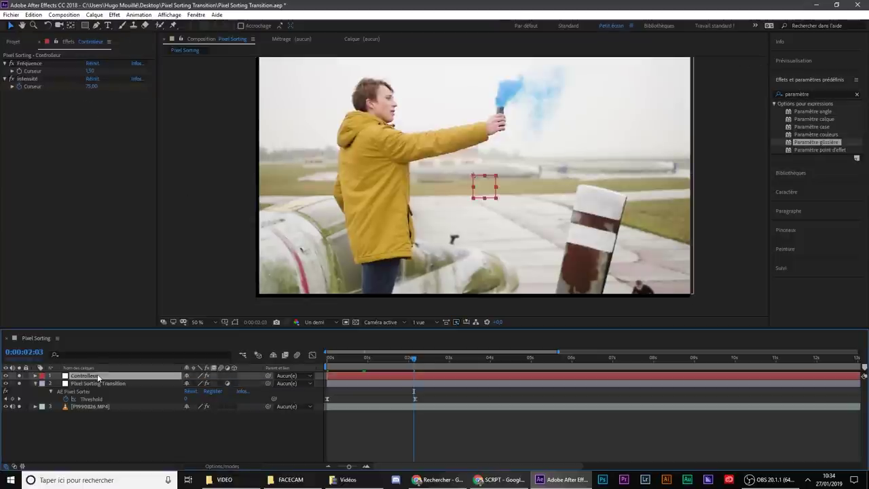
- Set Controlleur's Intensité to 0 at 0:00:02:03 and preview the transition from the start
click(90, 87)
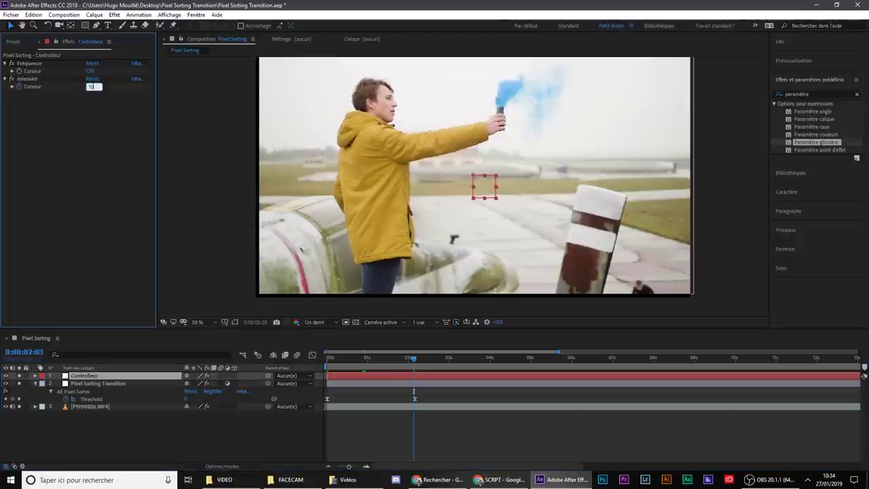
key(Return)
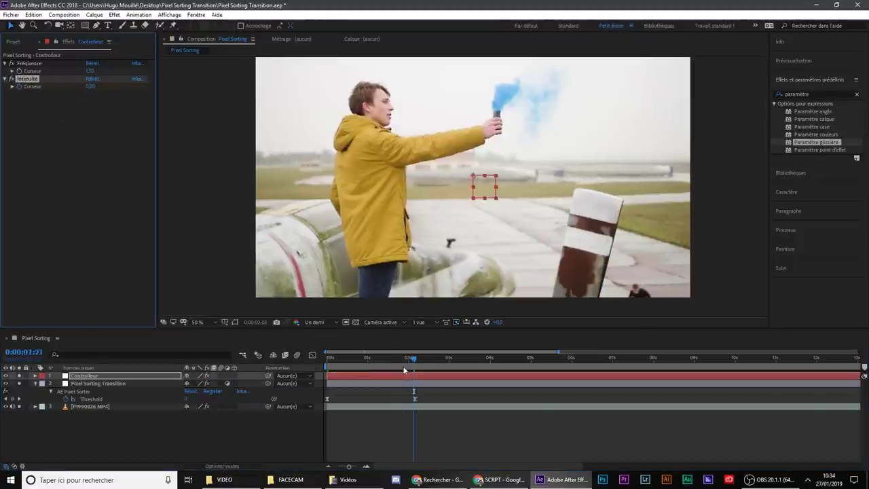
key(Home)
key(space)
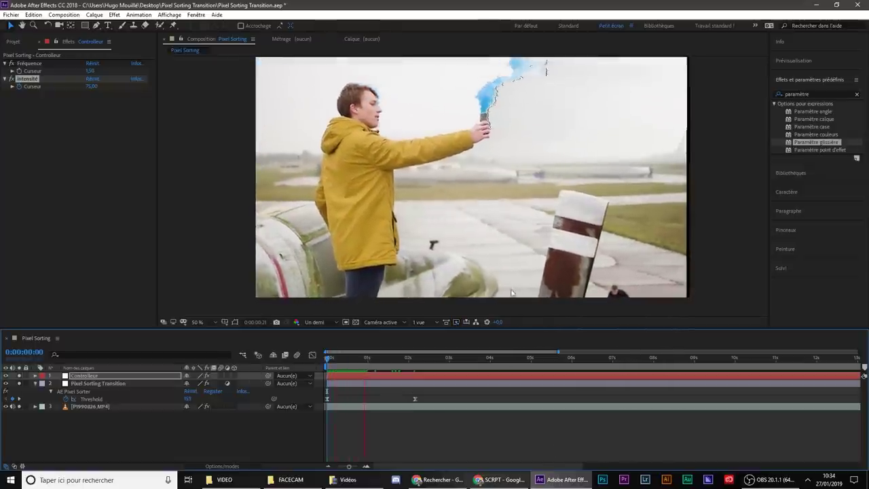
key(space)
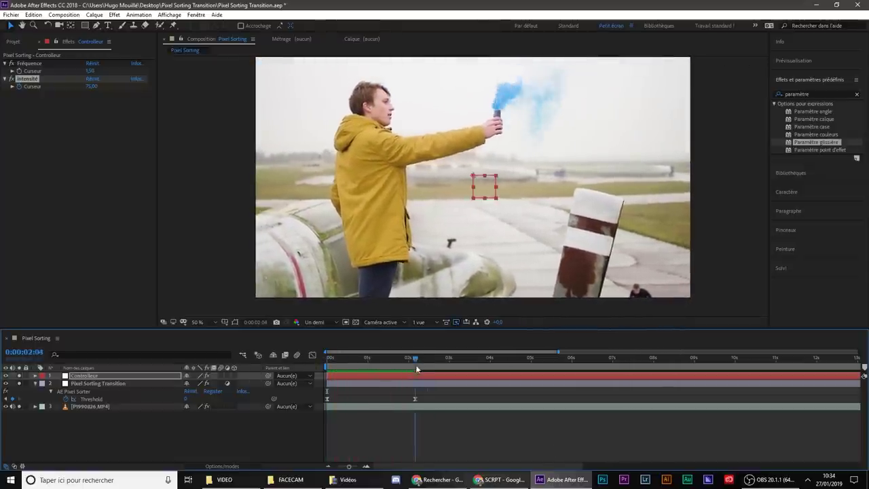
key(Home)
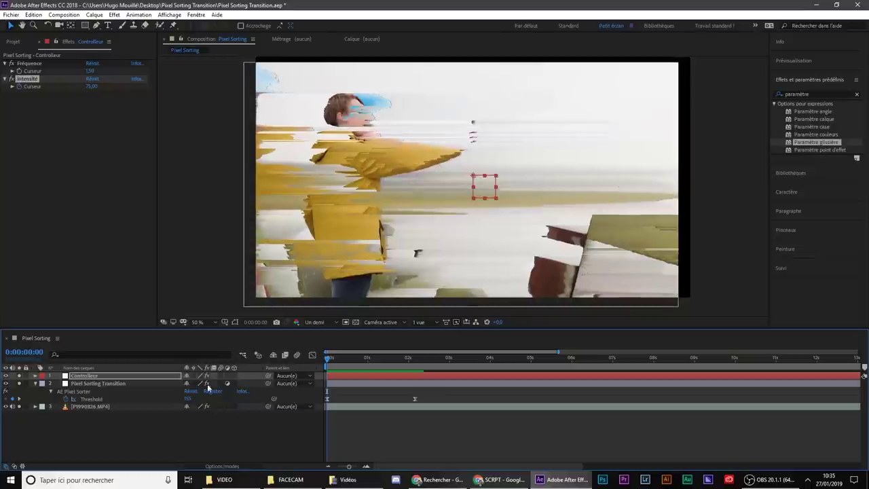
- Collapse the Pixel Sorting Transition layer, deselect all layers, and zoom the viewer
click(35, 384)
click(204, 439)
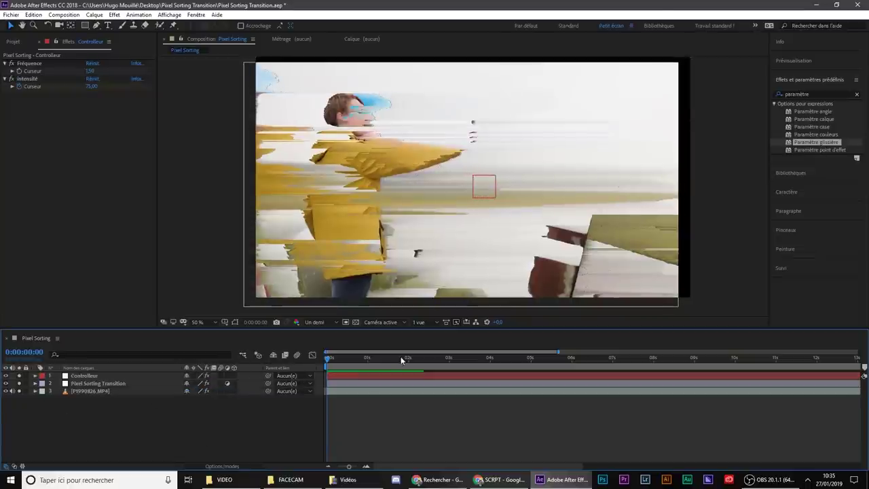
scroll(656, 179, up, 2)
scroll(414, 188, up, 1)
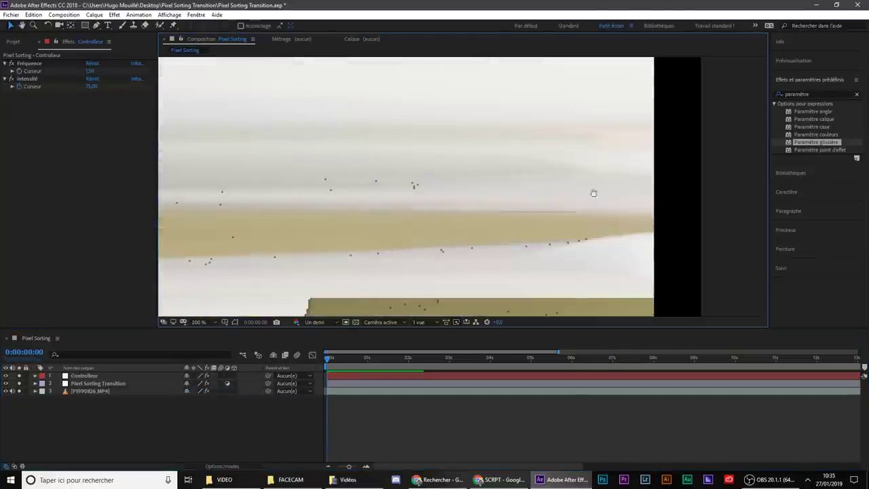
scroll(429, 190, down, 3)
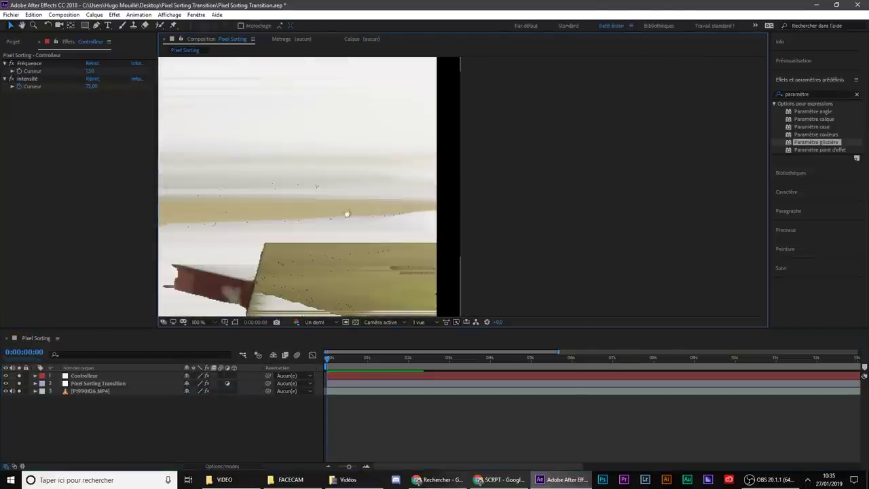
scroll(530, 242, down, 1)
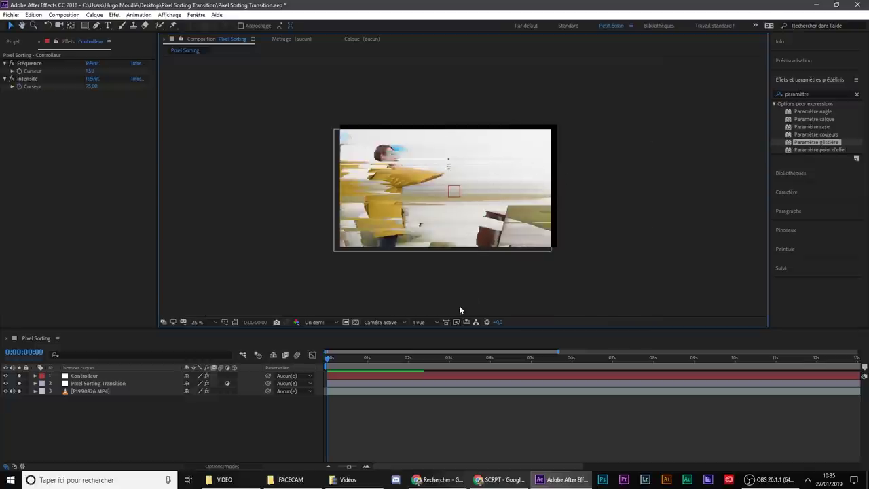
- Apply CC RepeTile from Effects & Presets to the P1990826.MP4 footage layer
click(367, 391)
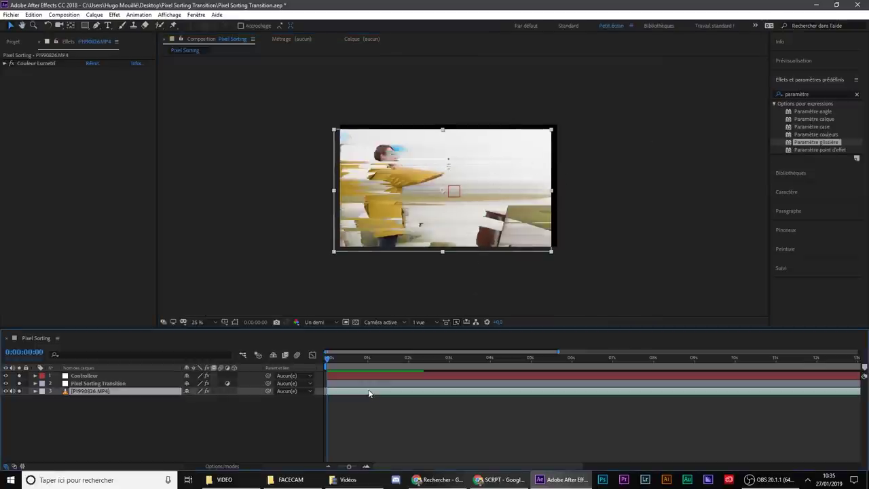
drag(522, 172, 400, 204)
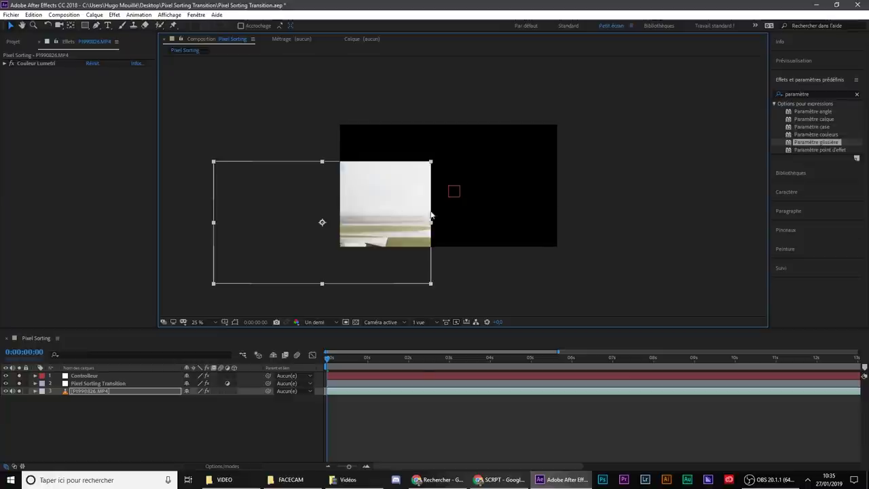
key(ctrl+z)
key(ctrl+a)
key(BackSpace)
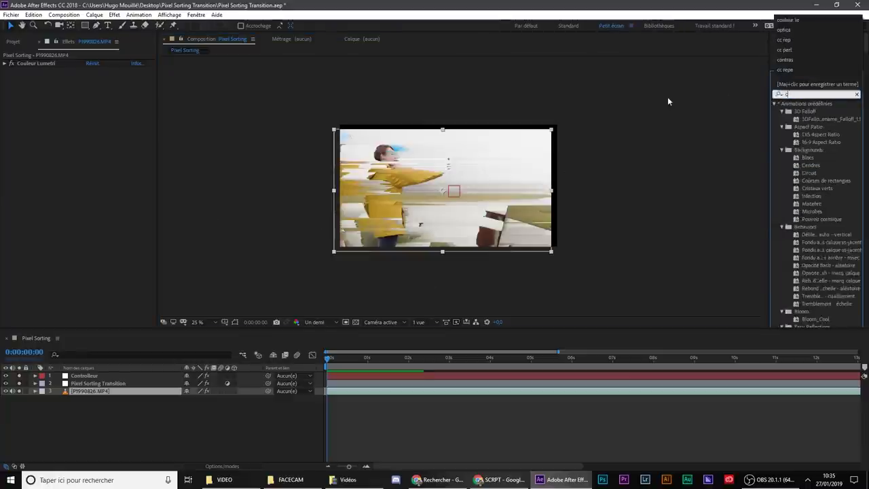
text(cc ree)
key(BackSpace)
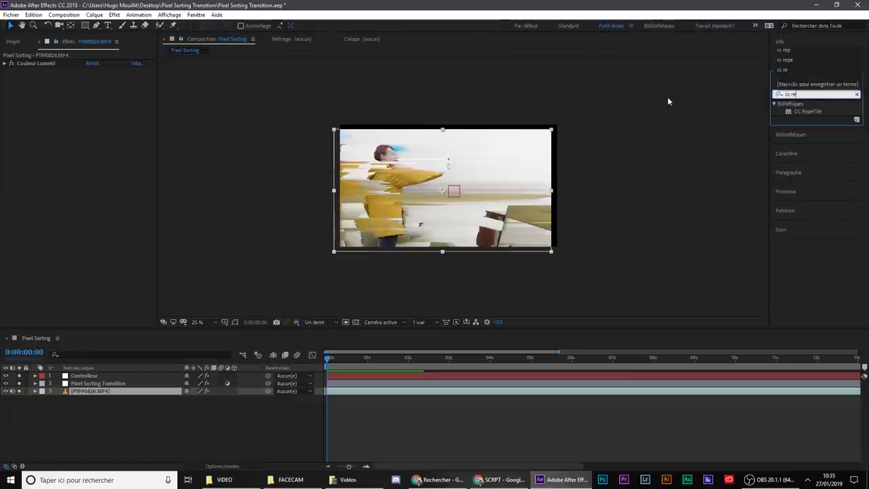
mouse_move(804, 112)
mouse_down()
mouse_move(307, 430)
mouse_move(354, 393)
mouse_up()
- Extend CC RepeTile's Expand Left to 307 and increase Expand Right
scroll(573, 190, up, 2)
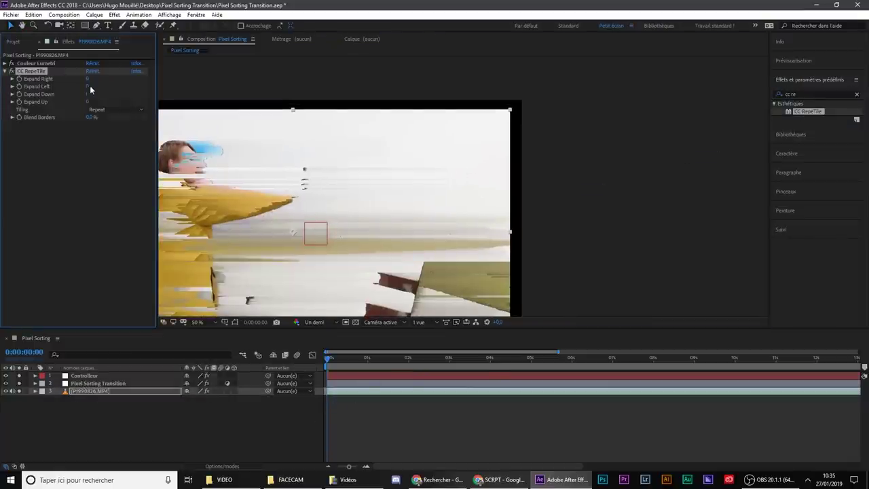
mouse_move(89, 87)
mouse_down()
mouse_move(230, 90)
mouse_move(126, 112)
mouse_up()
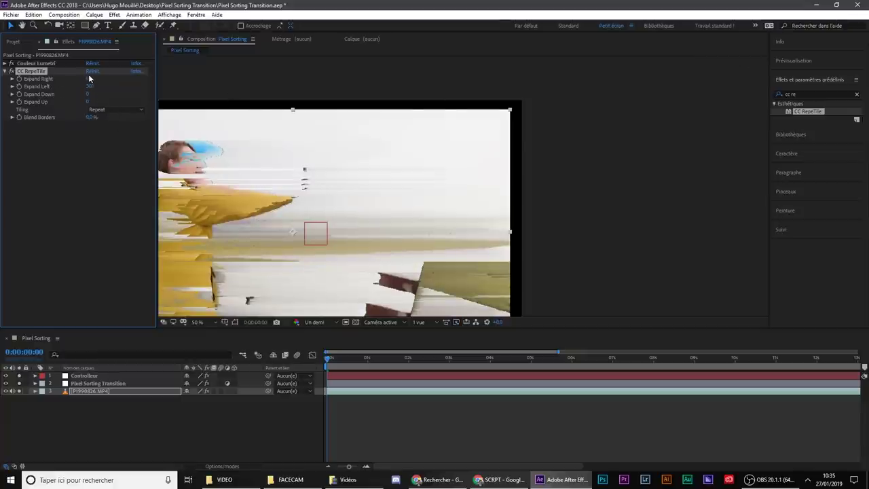
mouse_move(89, 78)
mouse_down()
mouse_move(535, 241)
mouse_move(511, 189)
mouse_up()
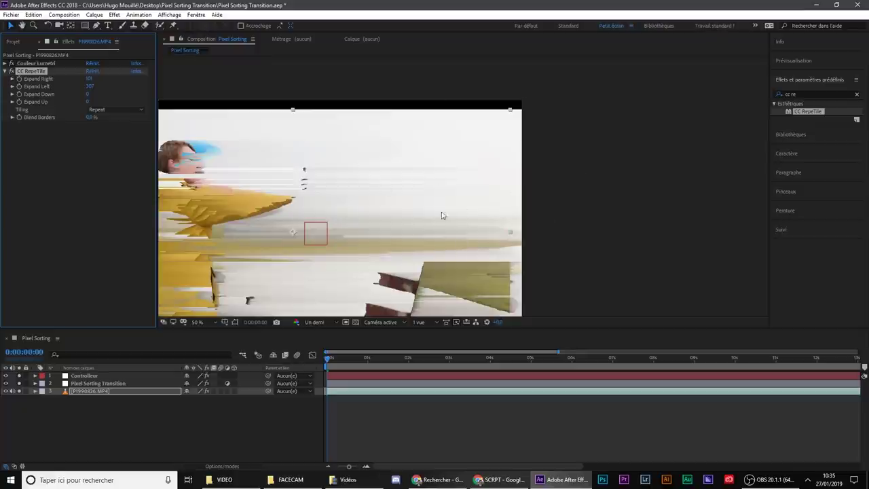
drag(441, 216, 494, 170)
key(h)
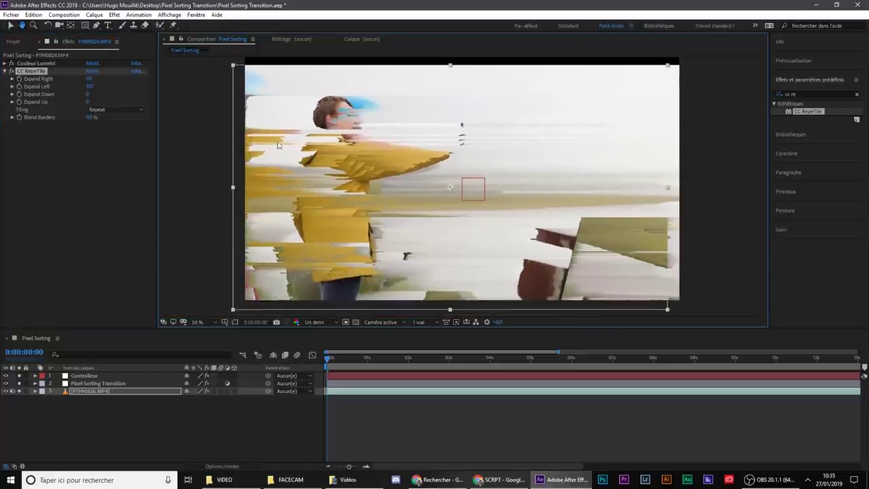
key(v)
click(87, 98)
- Extend CC RepeTile's Expand Down to 129 and Expand Up to 278
mouse_move(86, 95)
mouse_down()
mouse_move(91, 104)
mouse_move(95, 94)
mouse_move(178, 99)
mouse_up()
key(comma)
scroll(439, 106, up, 1)
scroll(469, 136, up, 1)
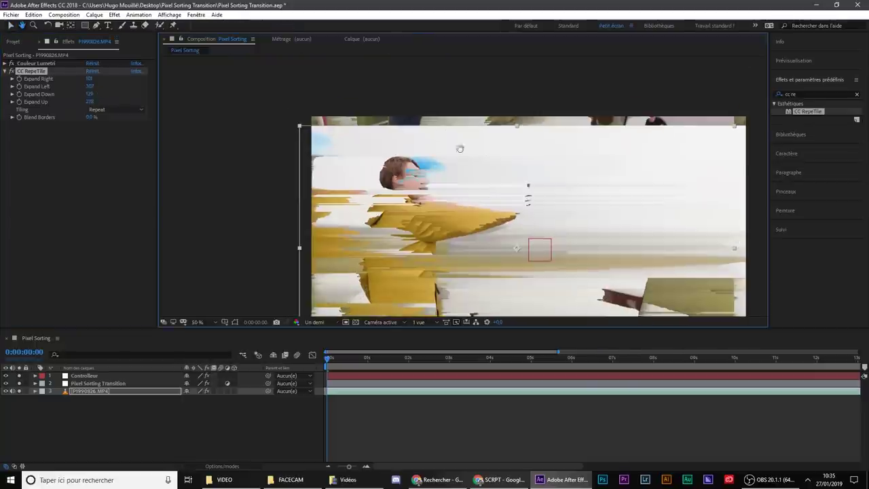
scroll(459, 147, up, 1)
scroll(439, 140, up, 1)
click(115, 109)
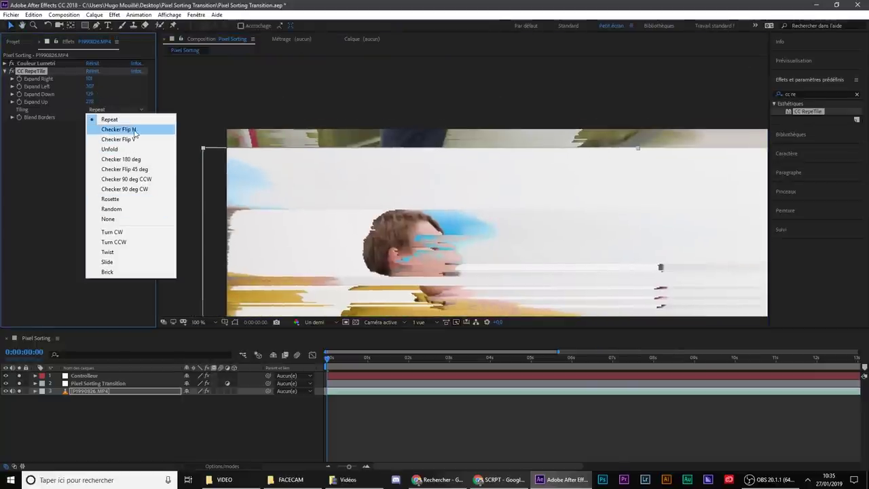
- Set CC RepeTile's Tiling to Unfold and zoom out to check the mirrored edges
click(133, 129)
click(117, 110)
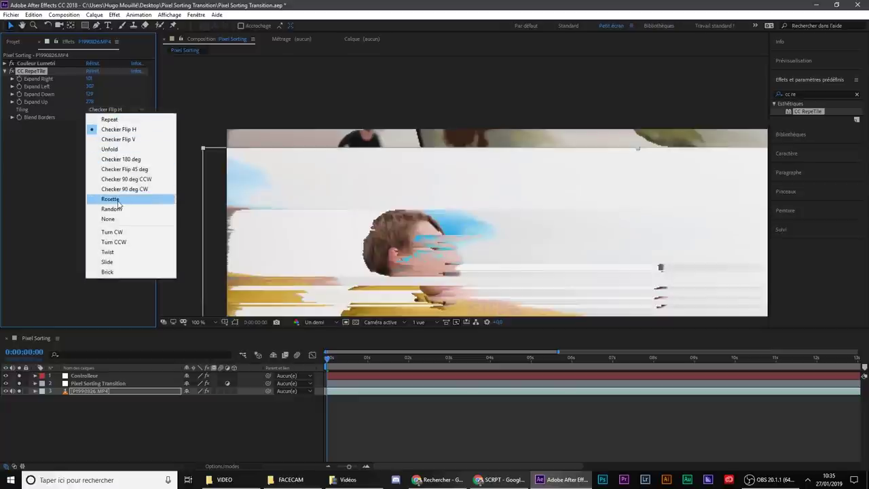
click(115, 149)
key(comma)
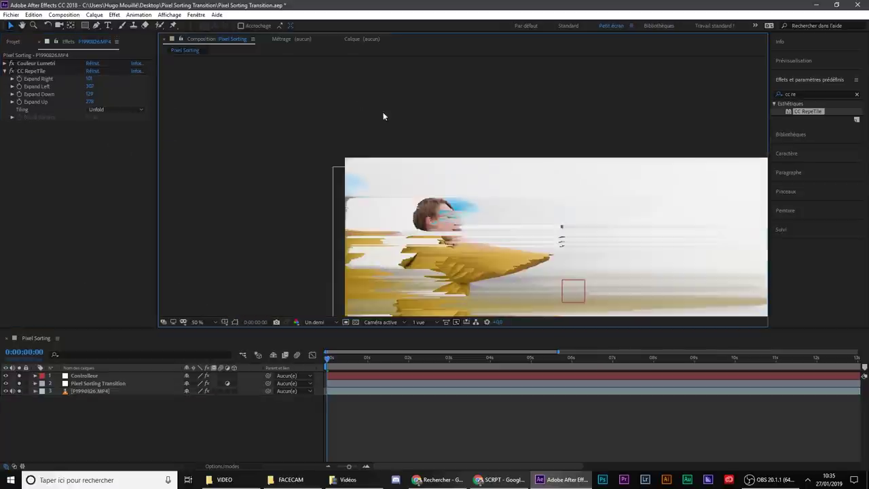
key(comma)
key(comma)
key(comma)
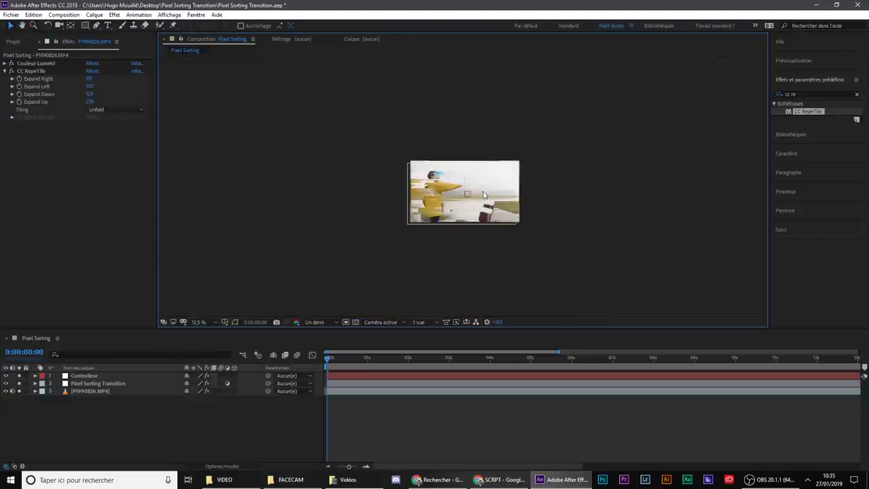
key(period)
key(period)
drag(392, 213, 421, 209)
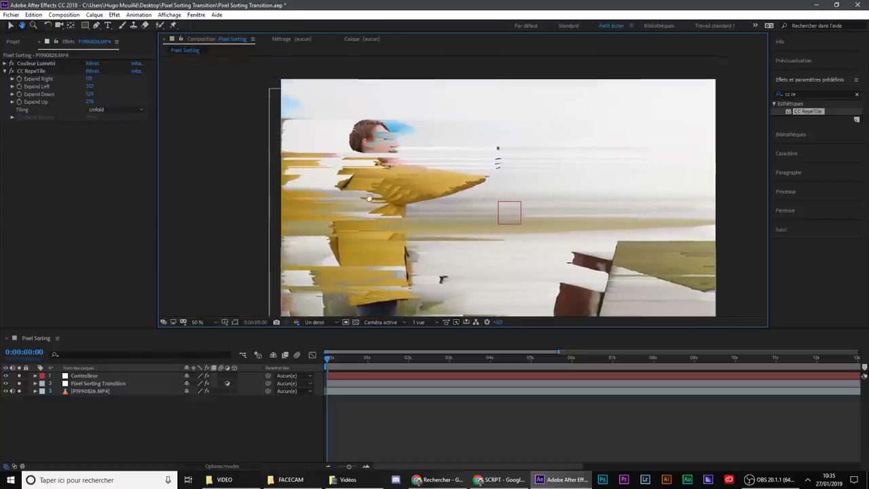
key(comma)
drag(425, 250, 399, 251)
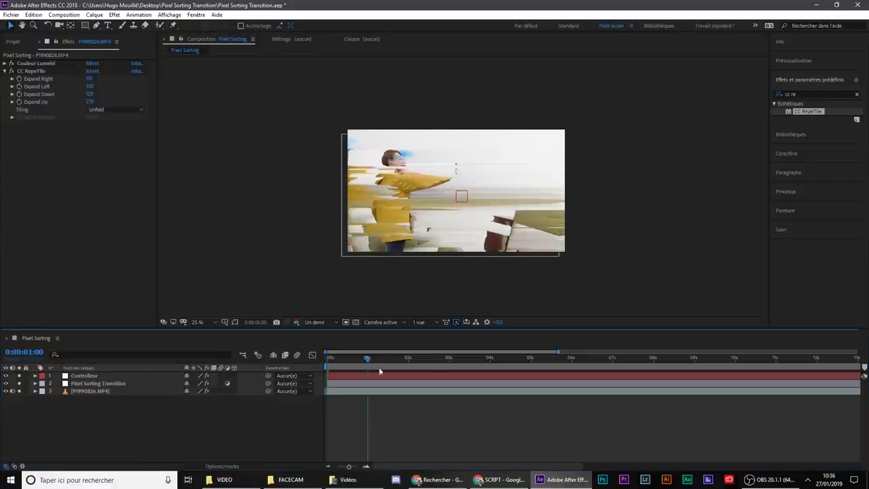
- Preview the transition at 50% magnification, then begin setting Controlleur's Fréquence to 2
key(space)
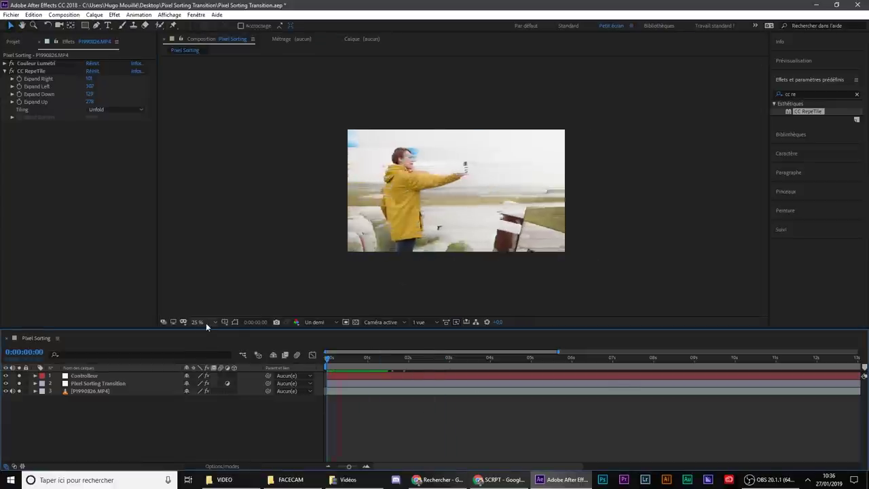
click(206, 322)
click(216, 243)
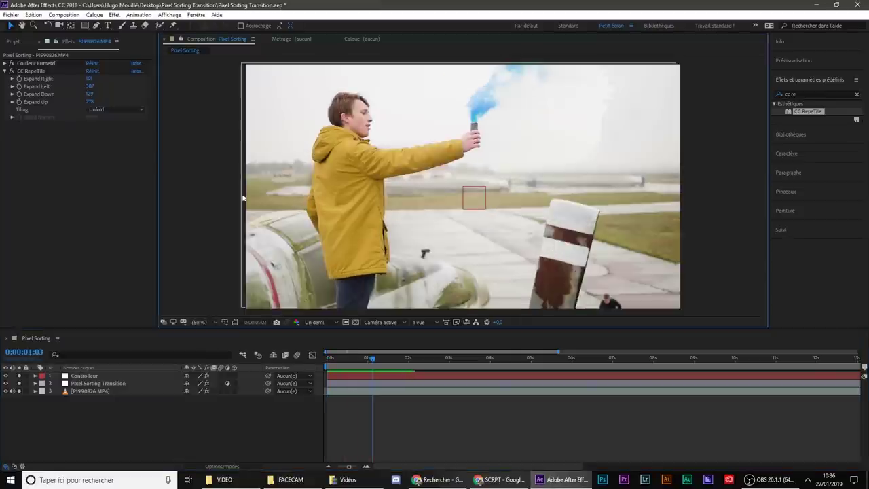
drag(367, 357, 299, 385)
key(space)
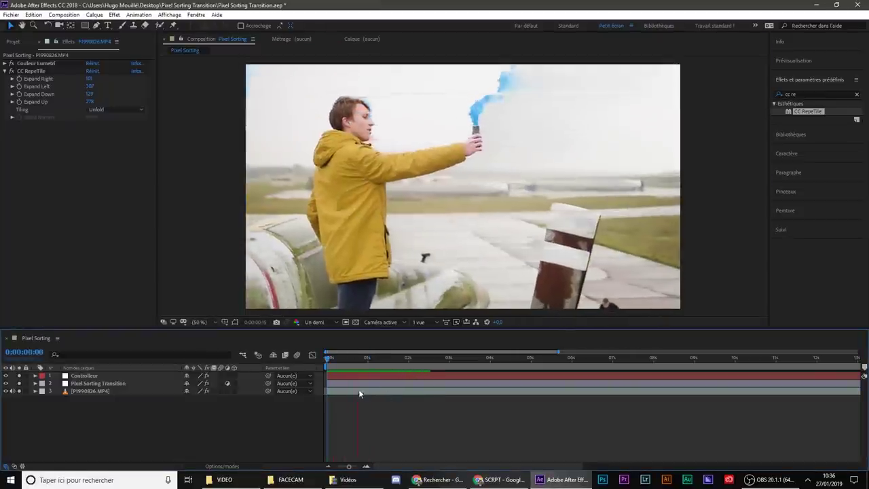
click(343, 354)
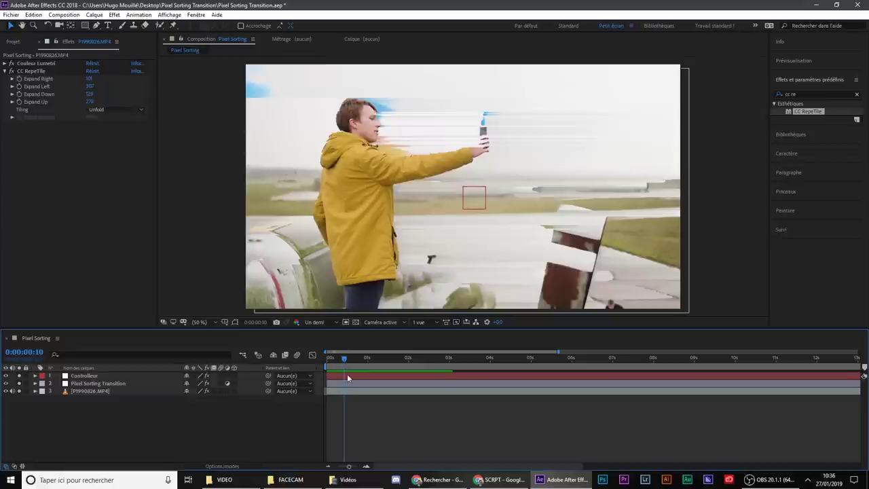
click(347, 373)
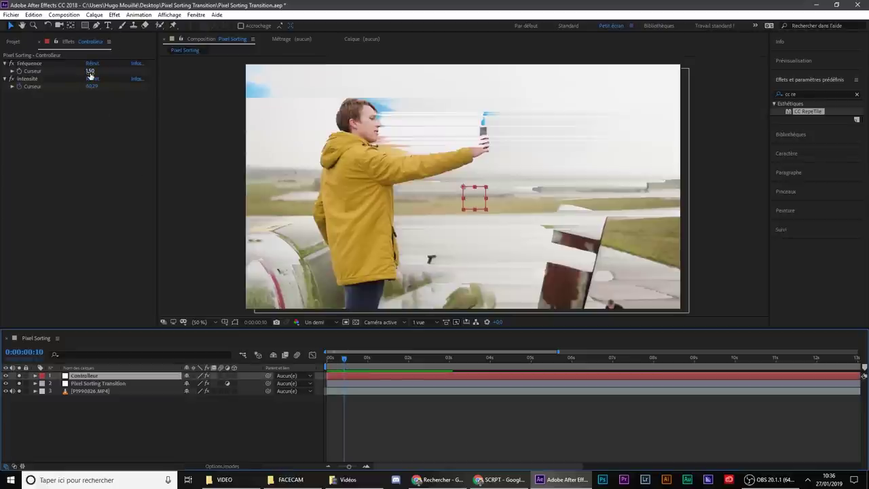
click(90, 72)
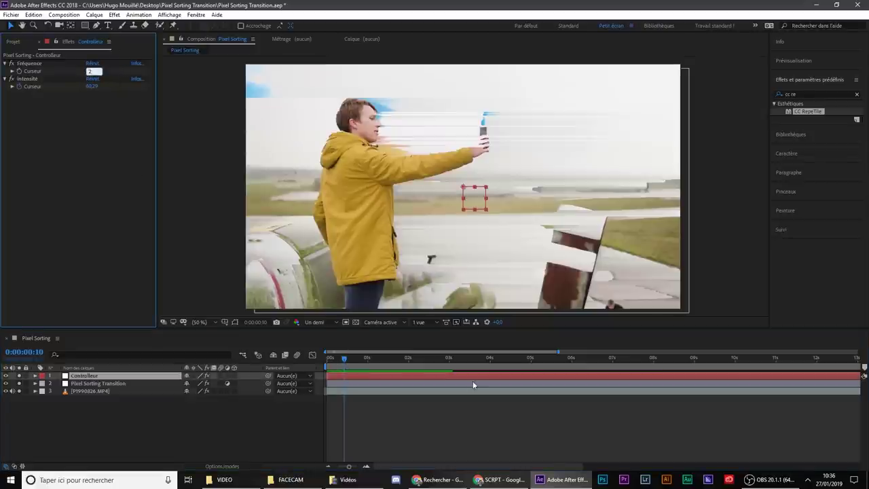
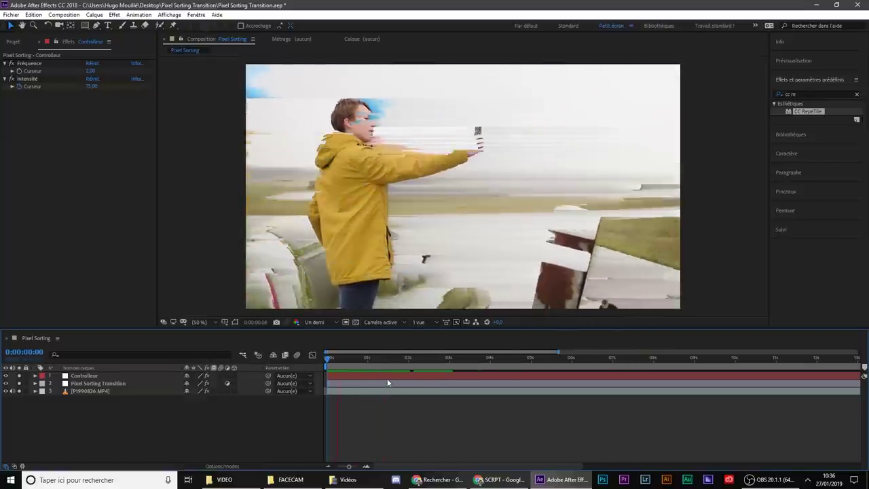
- Set the Controlleur null's Fréquence slider to 1.00 and its Intensité slider to 80.00
click(89, 72)
text(18)
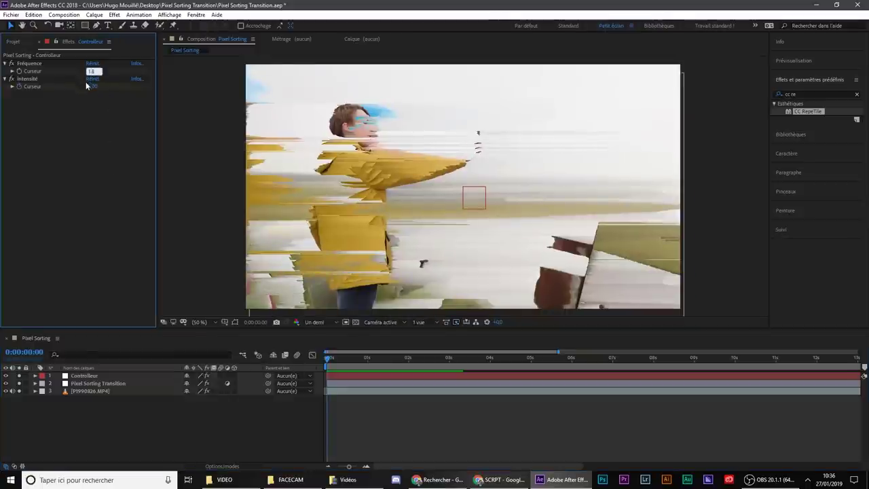
click(90, 86)
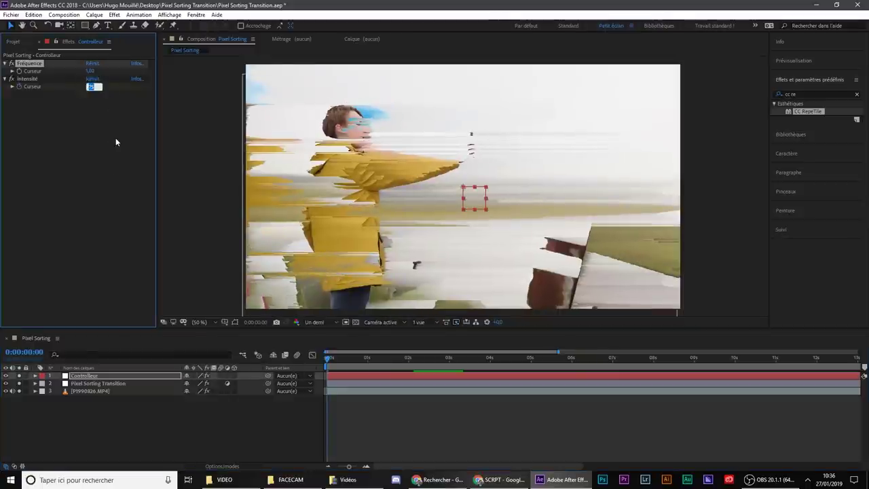
text(80)
key(Return)
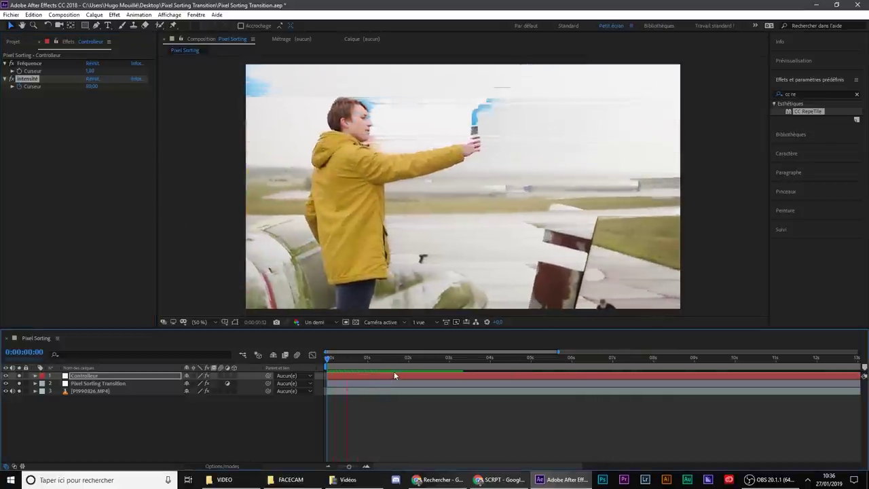
key(space)
key(space)
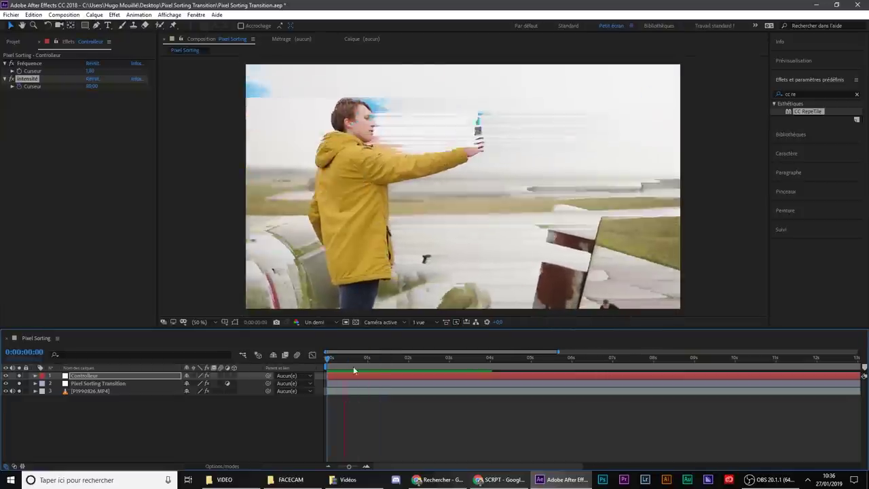
key(space)
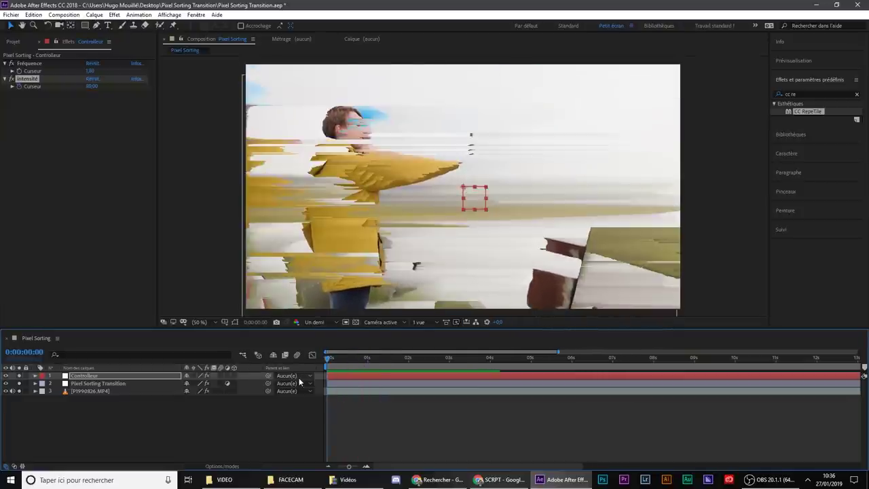